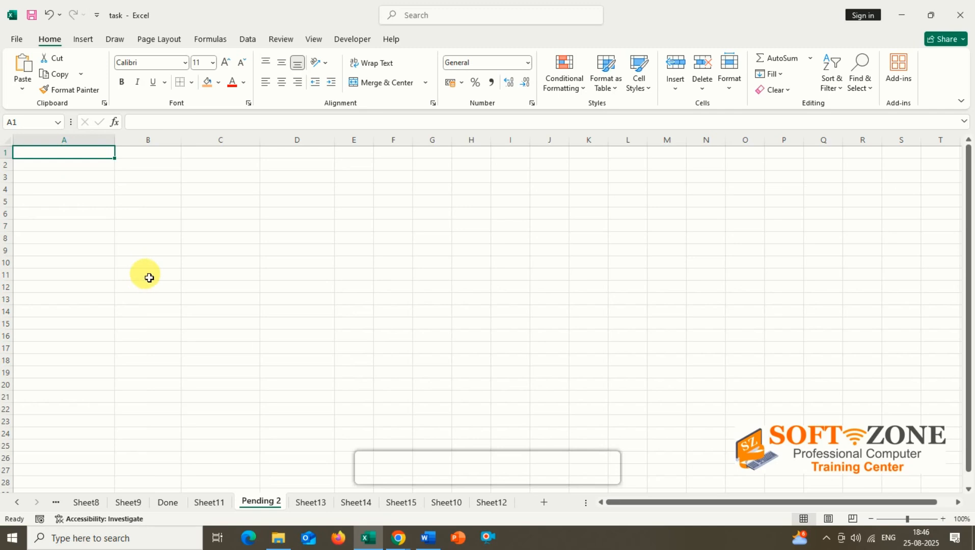
Step: Enter the column headers "Students Name" in cell A1 and "Physics" in cell B1 of the Pending 2 sheet
{"action": "type", "text": "St"}
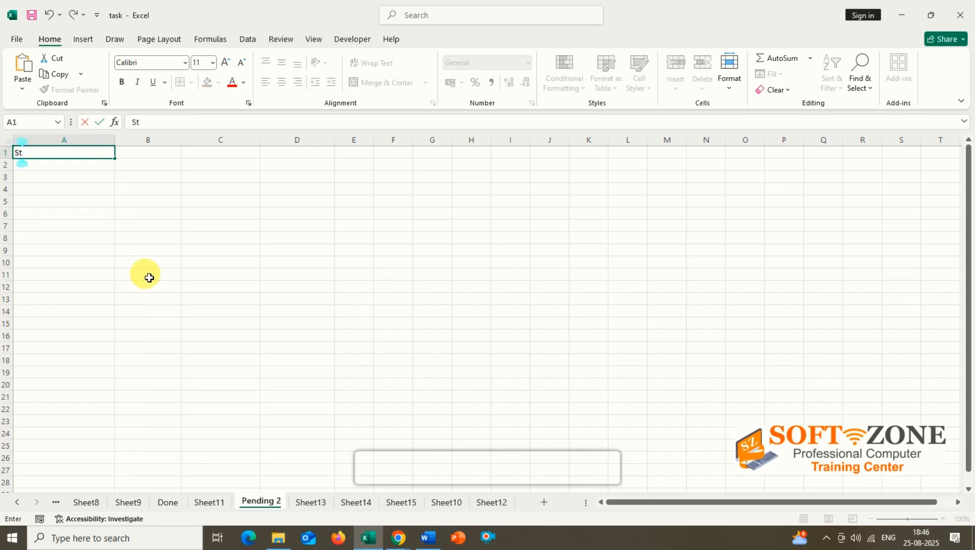
{"action": "type", "text": "udent"}
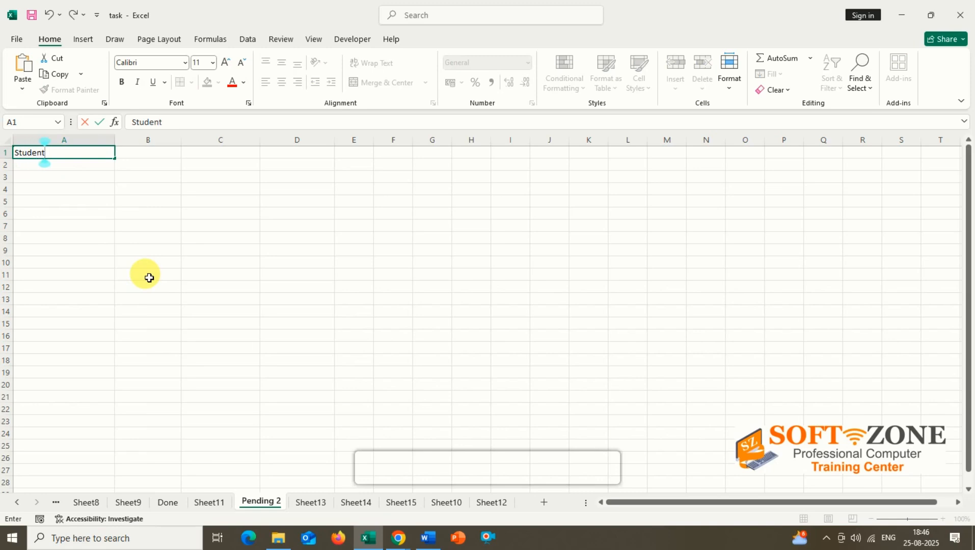
{"action": "type", "text": "s Name"}
{"action": "key", "text": "Tab"}
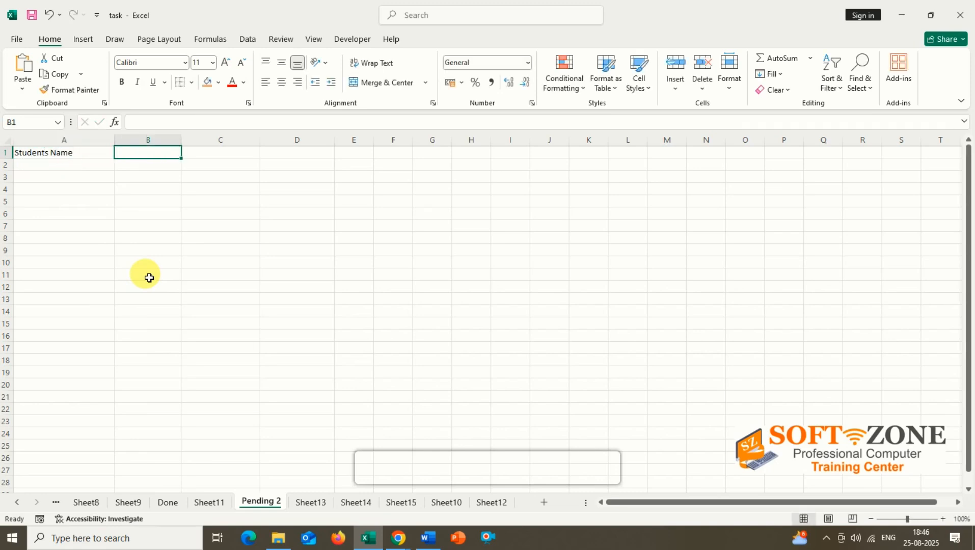
{"action": "type", "text": "Phy"}
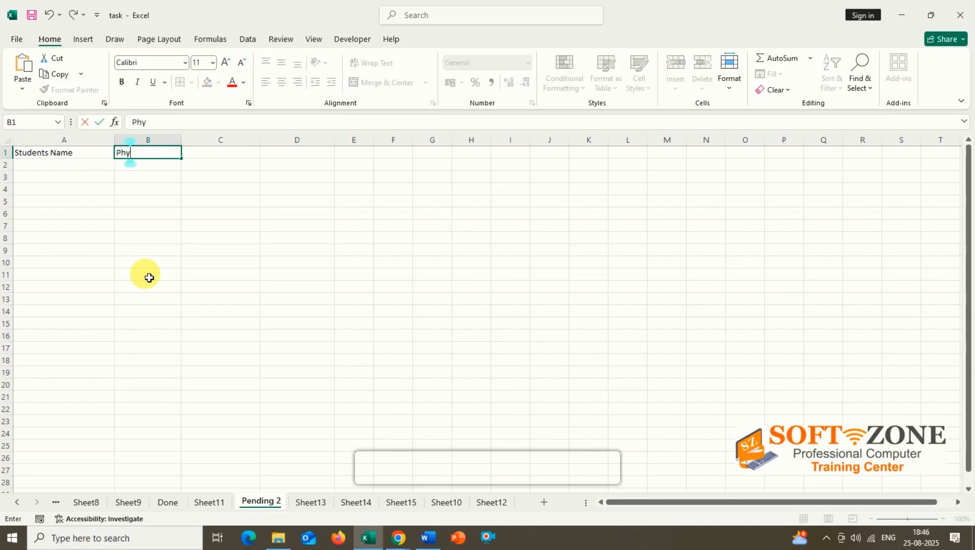
{"action": "type", "text": "sics"}
{"action": "key", "text": "Tab"}
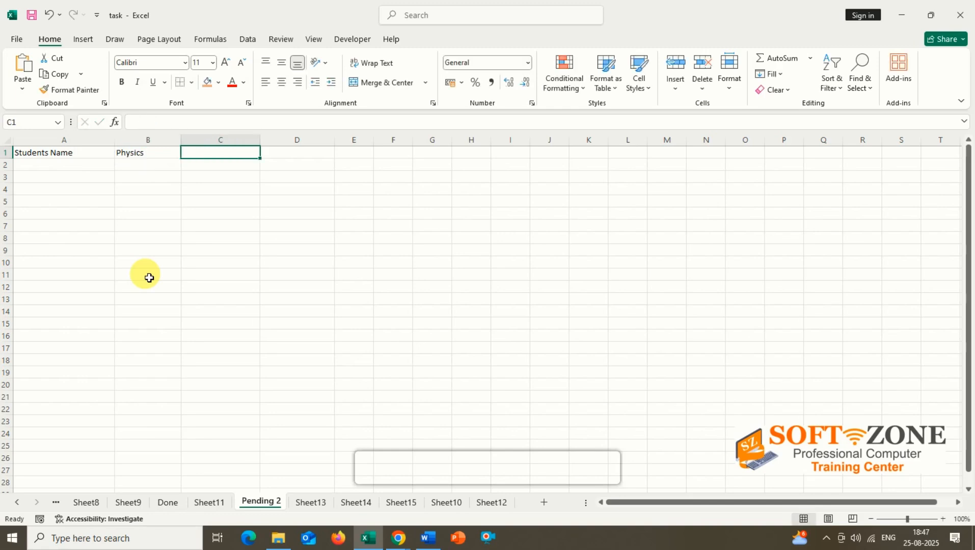
Step: Add the subject headers "Chemistry" in cell C1 and "Biology" in cell D1
{"action": "type", "text": "C"}
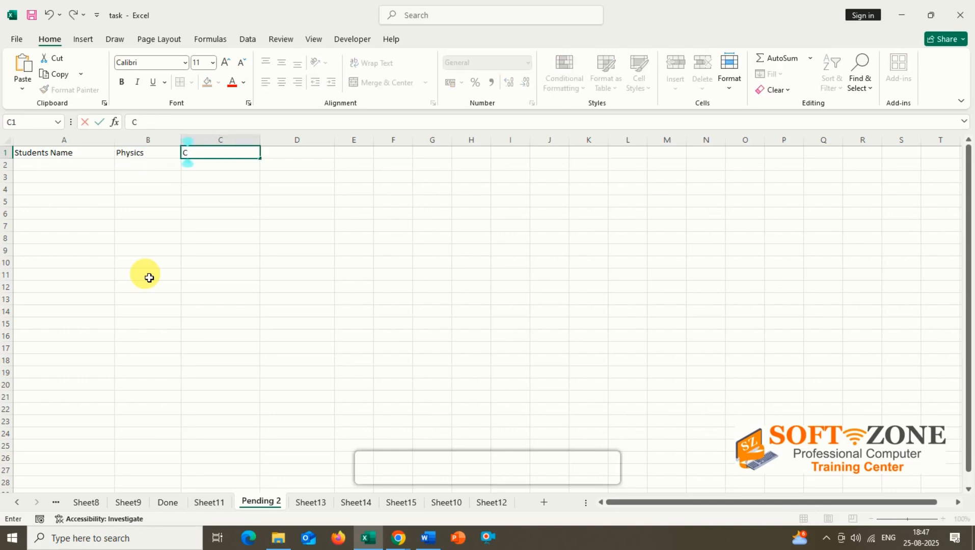
{"action": "type", "text": "hemi"}
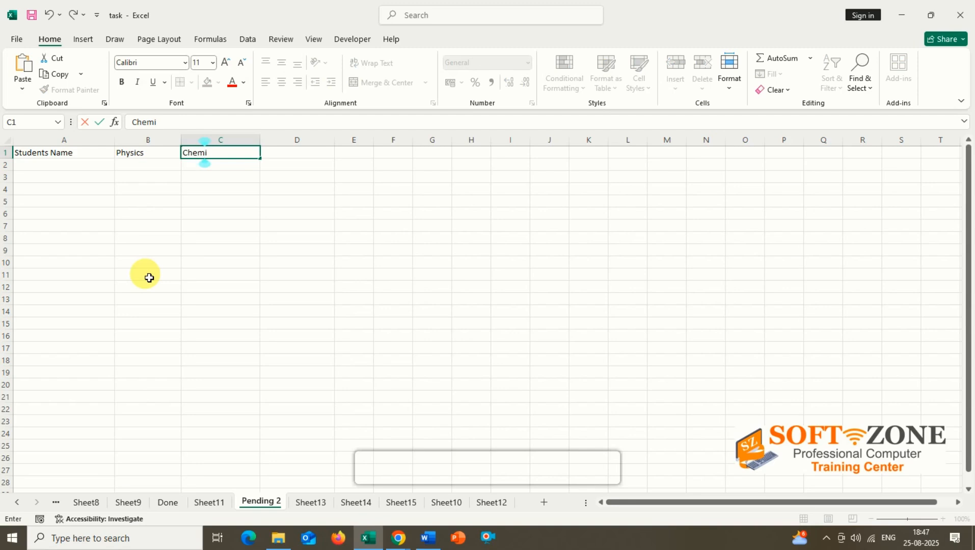
{"action": "type", "text": "stry"}
{"action": "key", "text": "Tab"}
{"action": "type", "text": "B"}
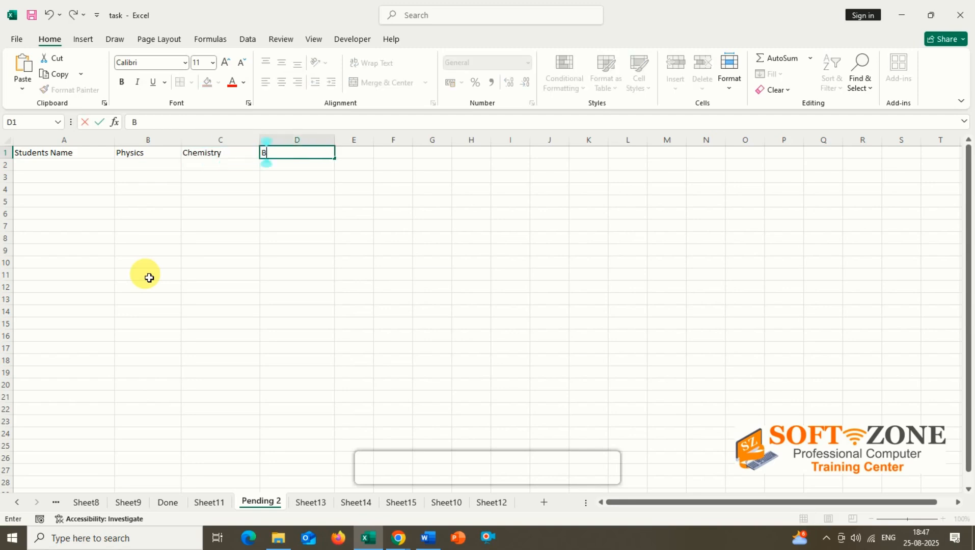
{"action": "type", "text": "iology"}
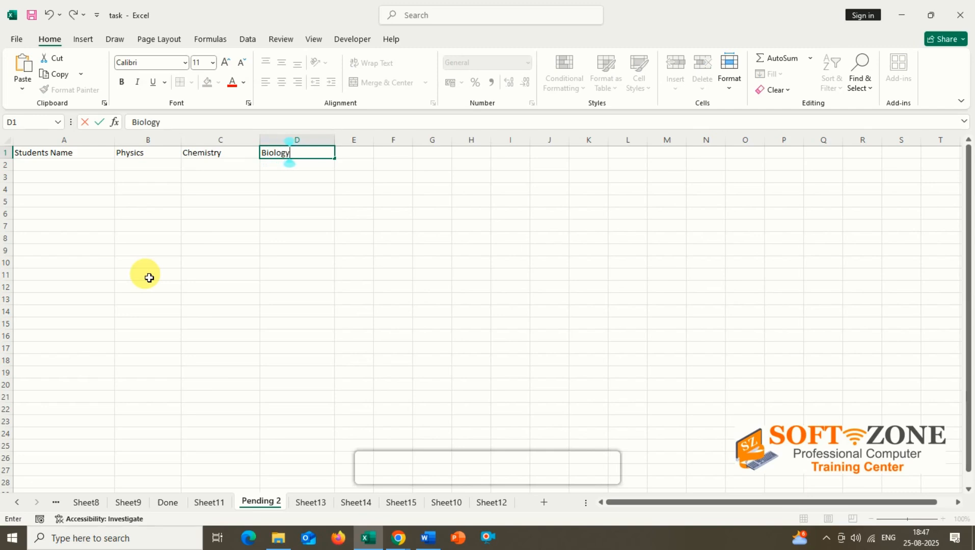
{"action": "key", "text": "Return"}
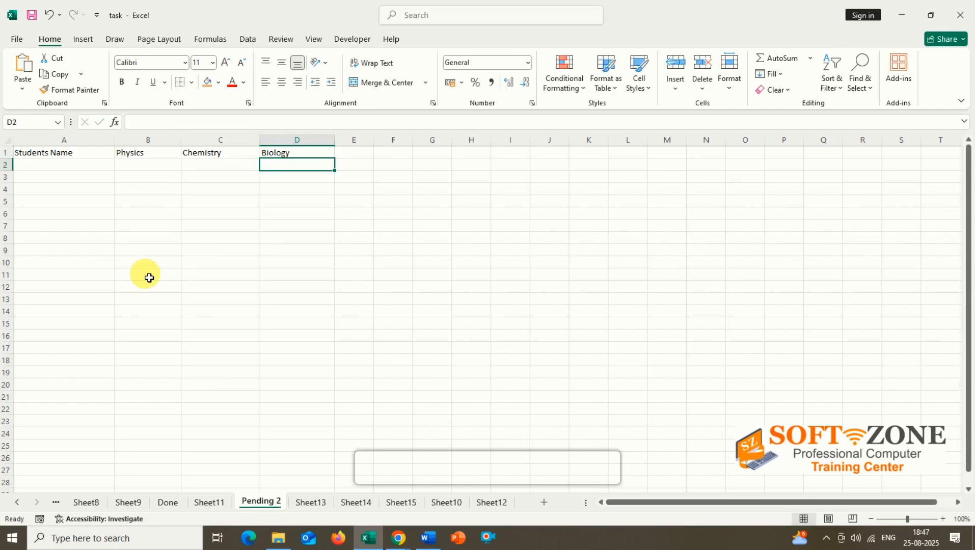
Step: Enter the first three students' first names in cells A2 to A4 under the Students Name header
{"action": "key", "text": "Left"}
{"action": "key", "text": "Left"}
{"action": "key", "text": "Left"}
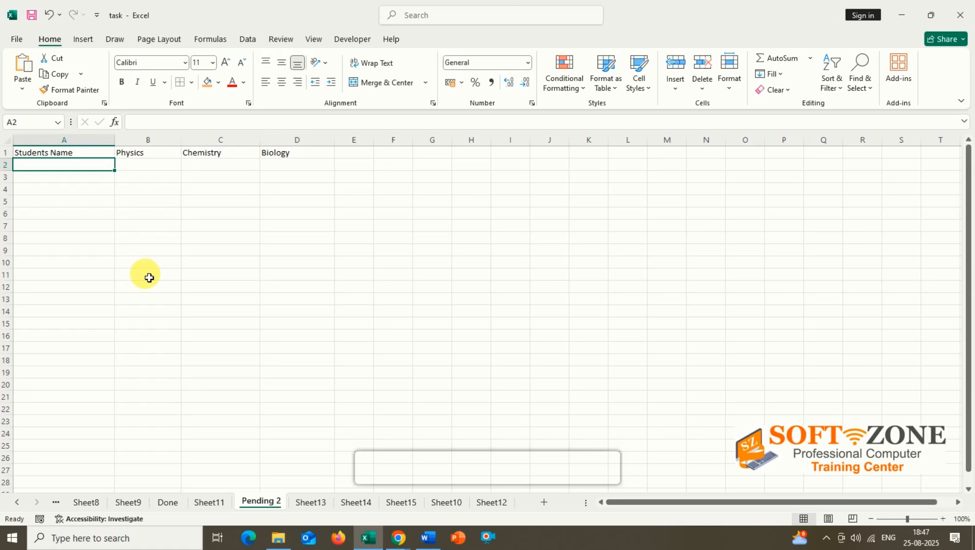
{"action": "type", "text": "A"}
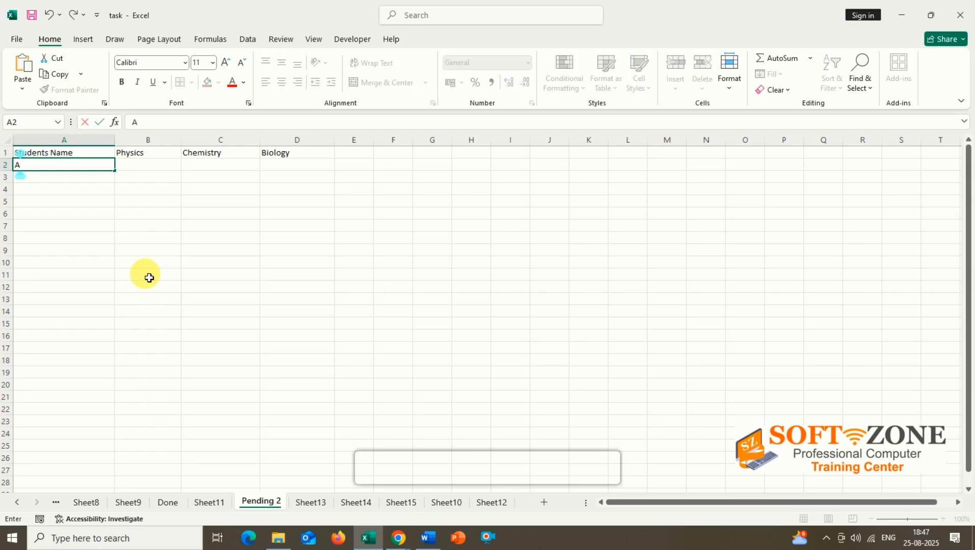
{"action": "type", "text": "yush"}
{"action": "key", "text": "Return"}
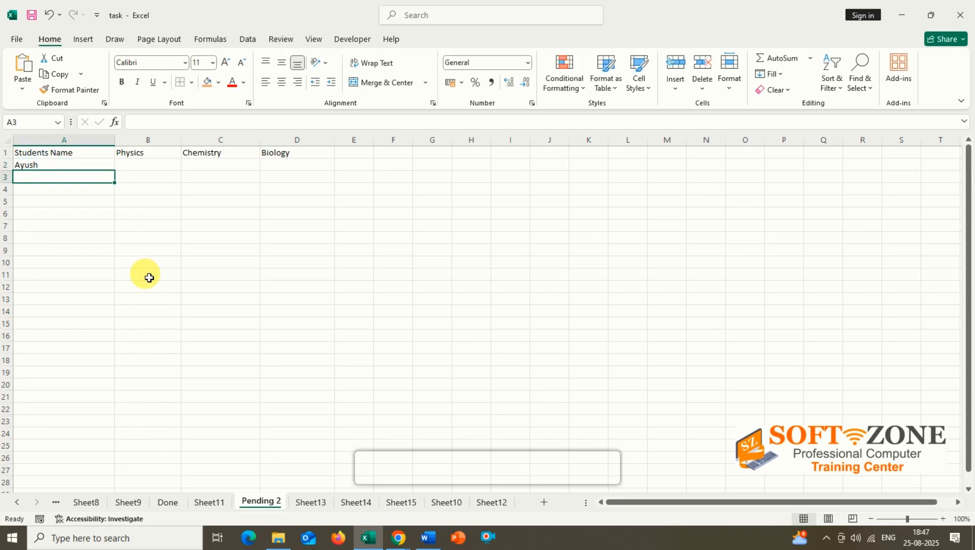
{"action": "type", "text": "Sa"}
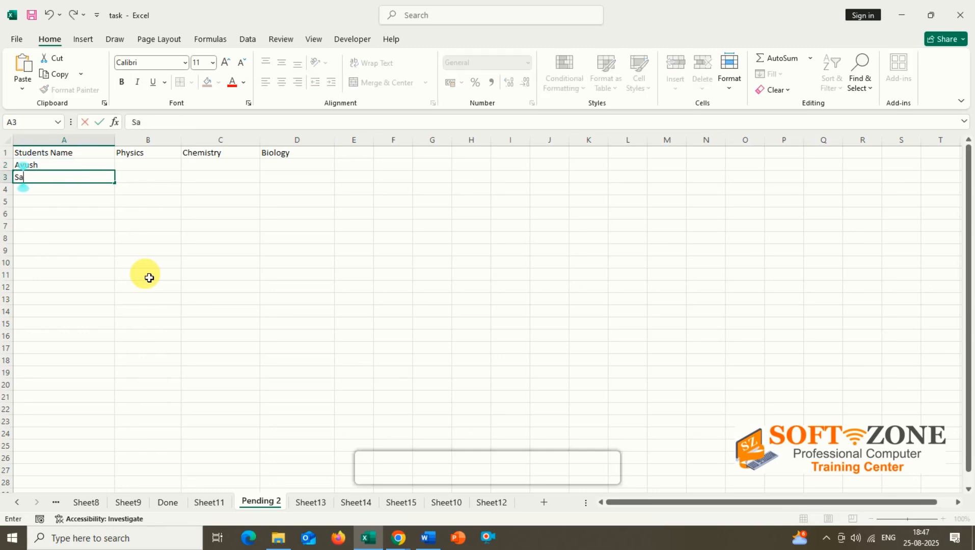
{"action": "type", "text": "dhana"}
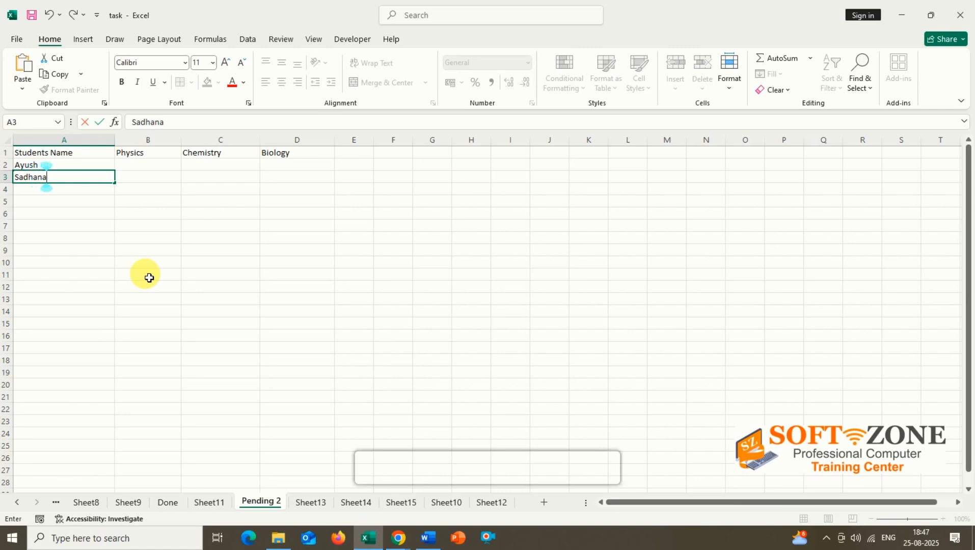
{"action": "key", "text": "Return"}
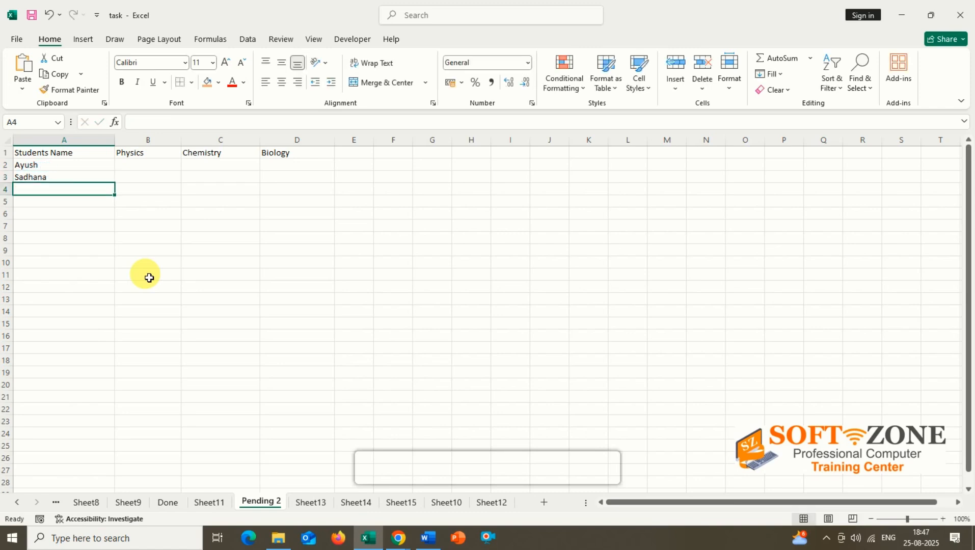
{"action": "type", "text": "Am"}
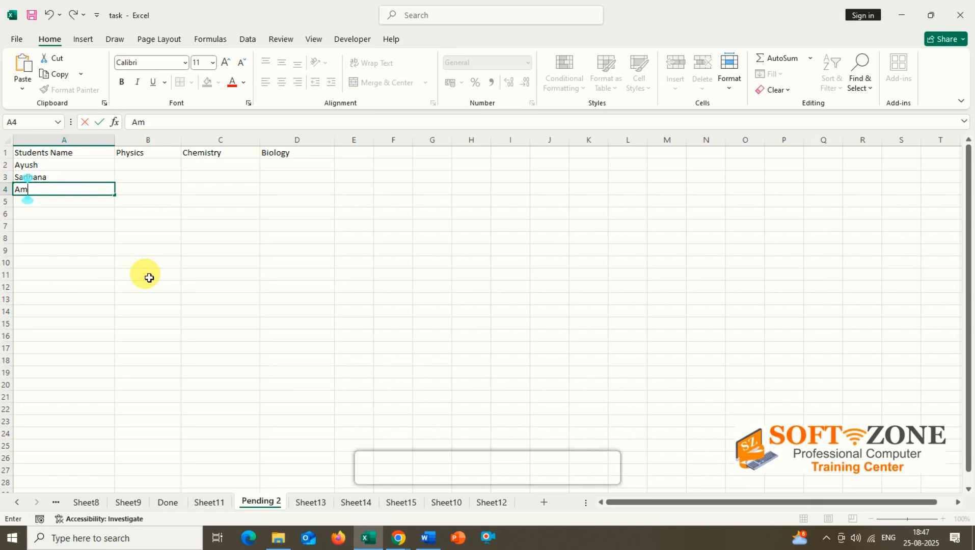
{"action": "type", "text": "rita"}
{"action": "key", "text": "Return"}
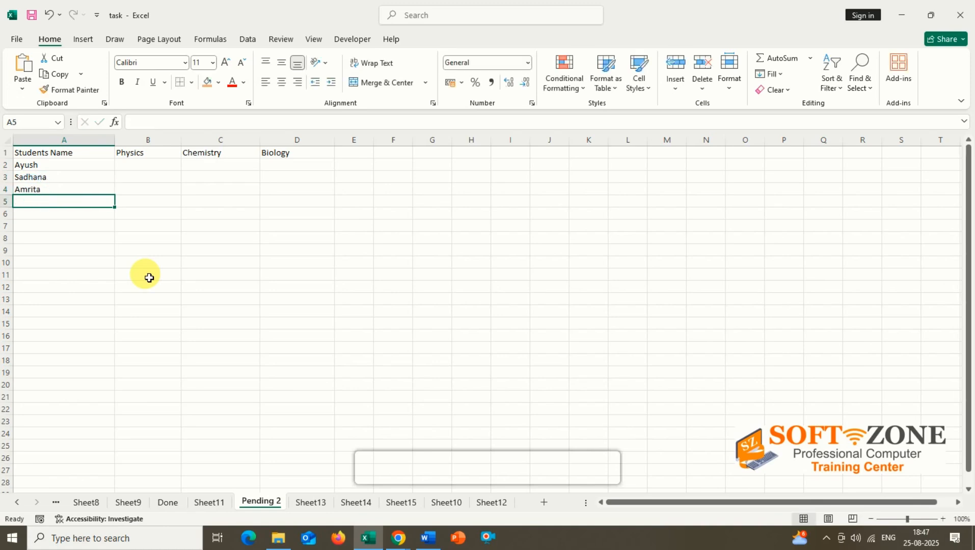
Step: Fill in the next three students' first names in cells A5 to A7 of the Students Name column
{"action": "type", "text": "Sh"}
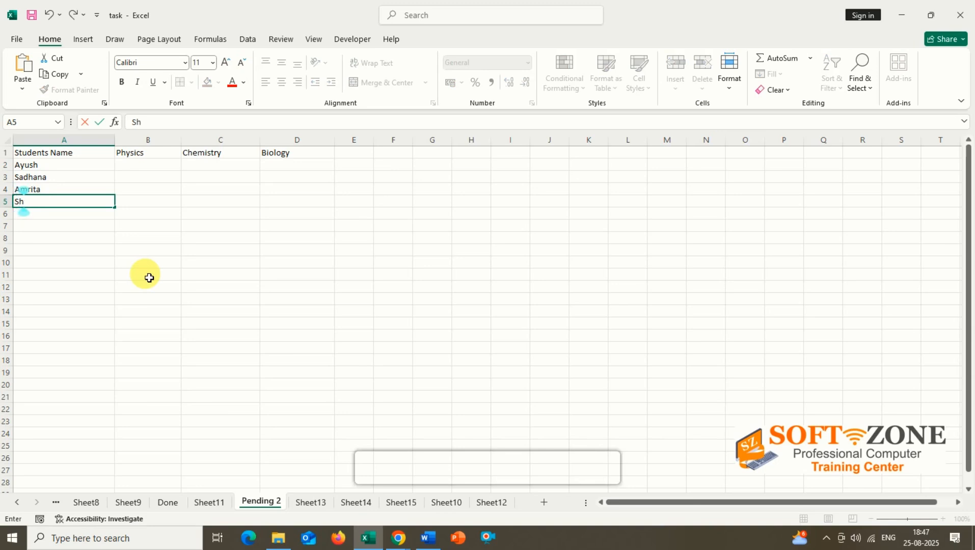
{"action": "type", "text": "risti"}
{"action": "key", "text": "Return"}
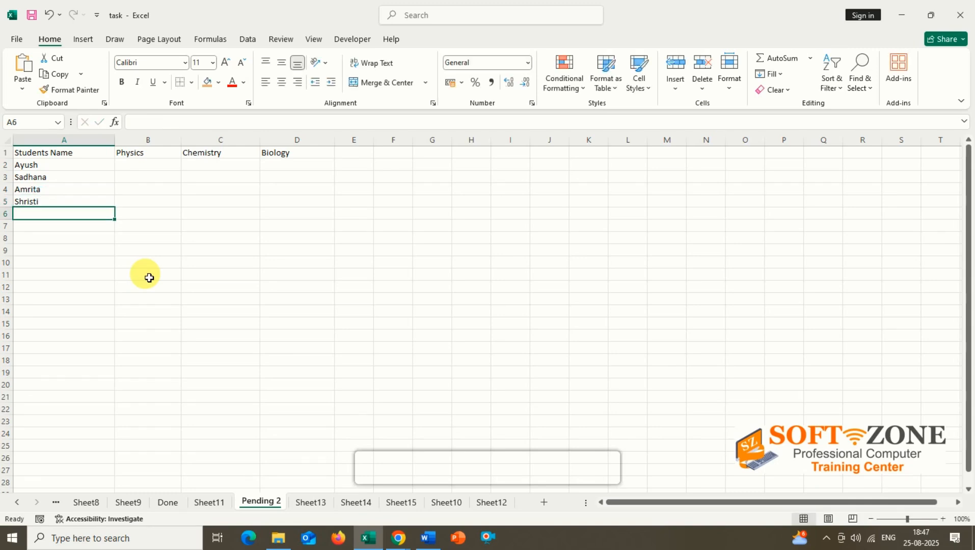
{"action": "type", "text": "A"}
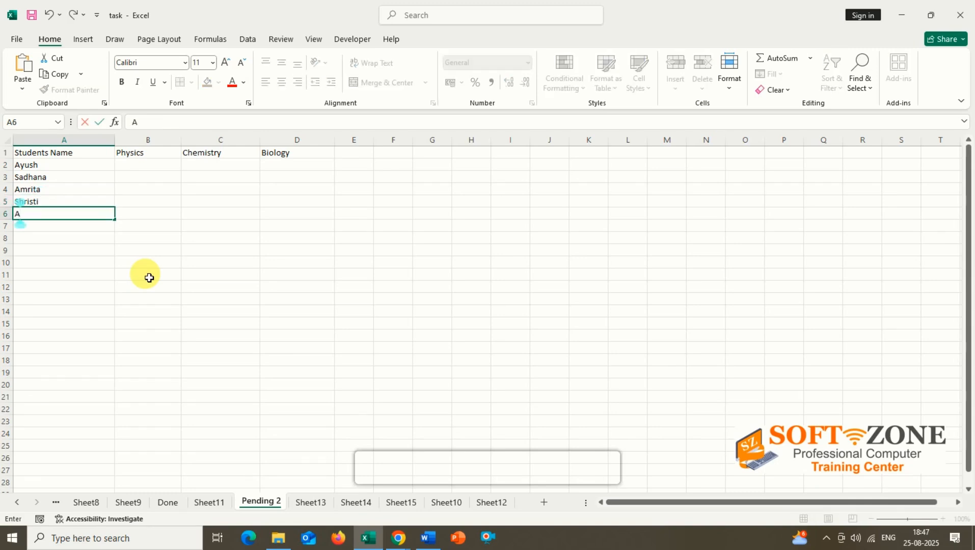
{"action": "type", "text": "rait"}
{"action": "key", "text": "Return"}
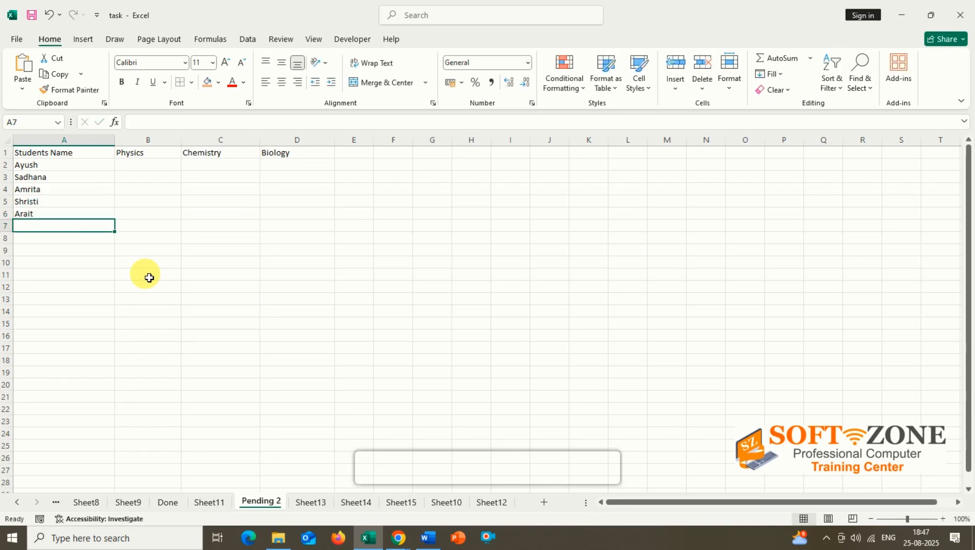
{"action": "type", "text": "Sab"}
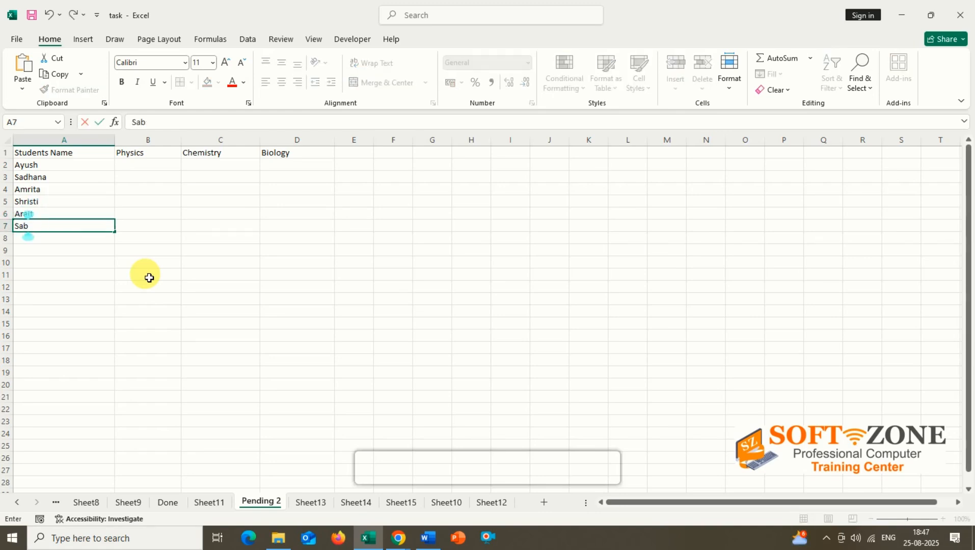
{"action": "type", "text": "ina"}
{"action": "key", "text": "Return"}
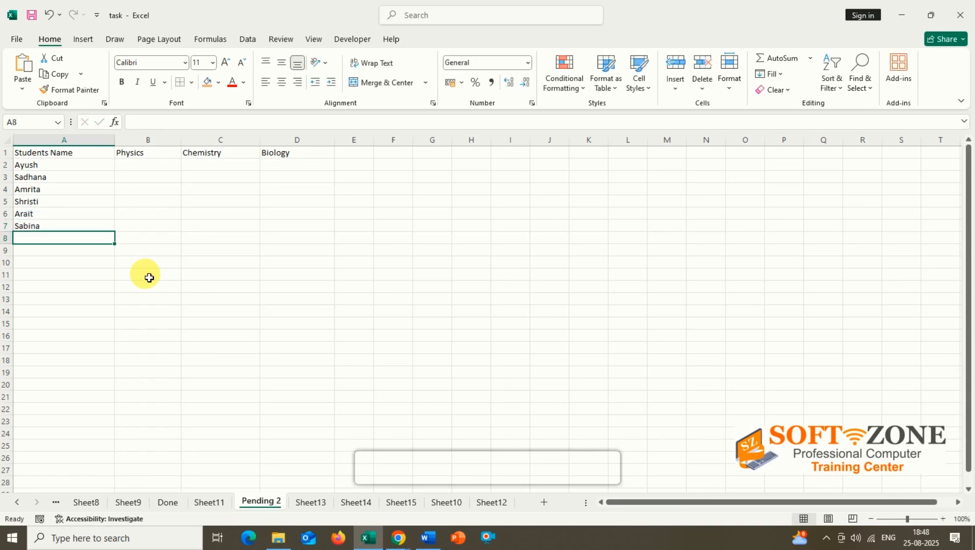
Step: Continue the Students Name column with three more first names in cells A8 to A10
{"action": "type", "text": "Adi"}
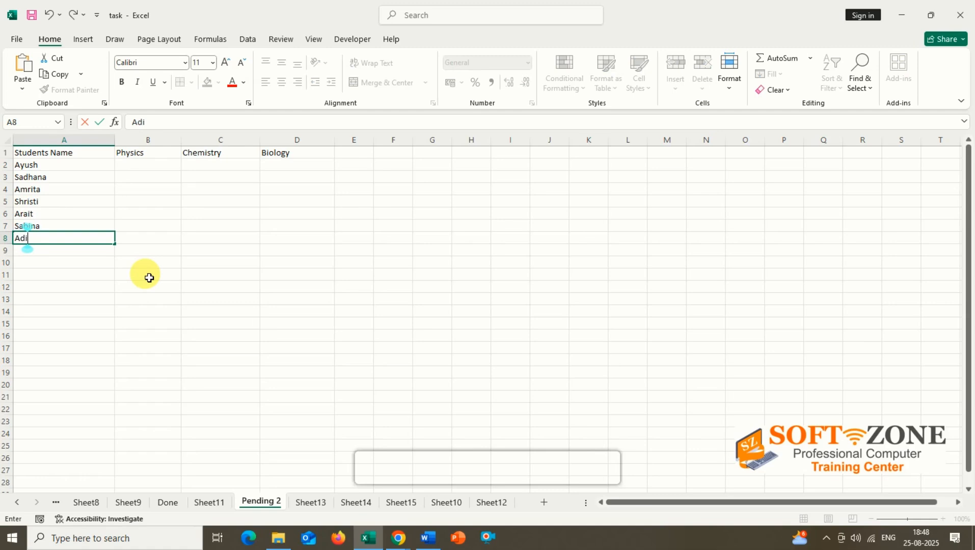
{"action": "type", "text": "tya"}
{"action": "key", "text": "Return"}
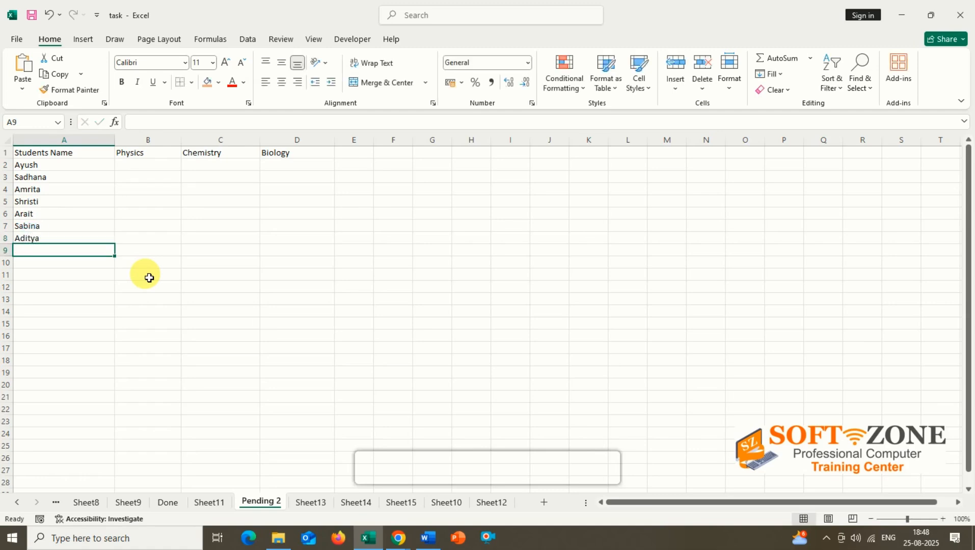
{"action": "type", "text": "S"}
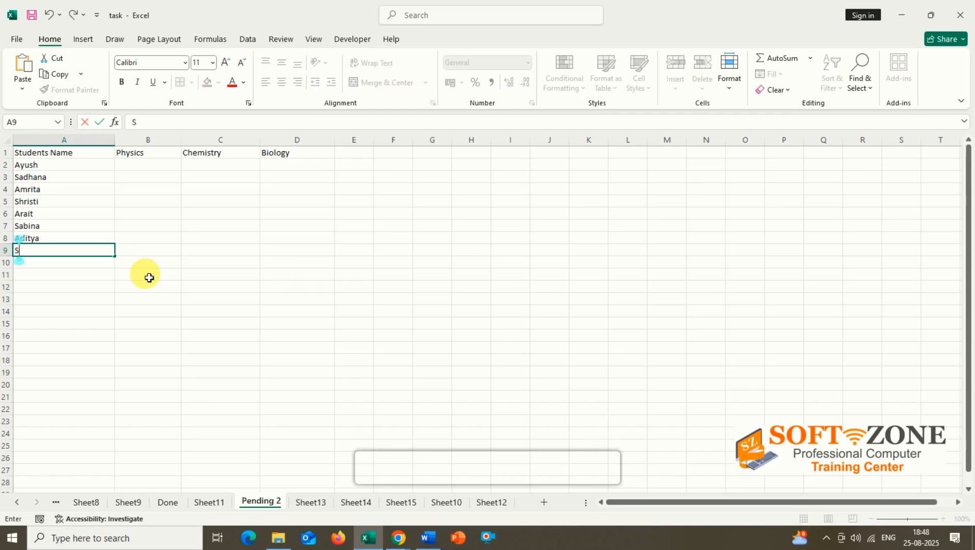
{"action": "type", "text": "apna"}
{"action": "key", "text": "Return"}
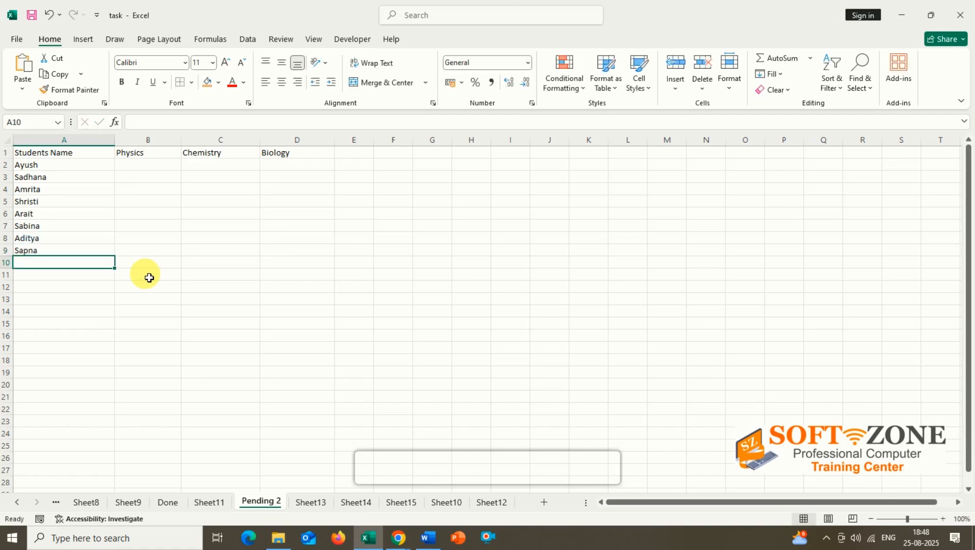
{"action": "type", "text": "S"}
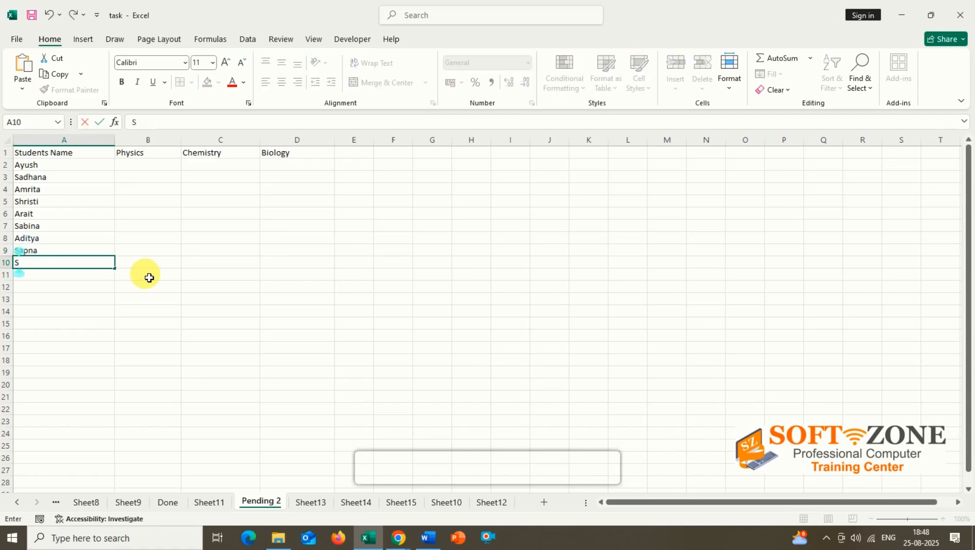
{"action": "type", "text": "umit"}
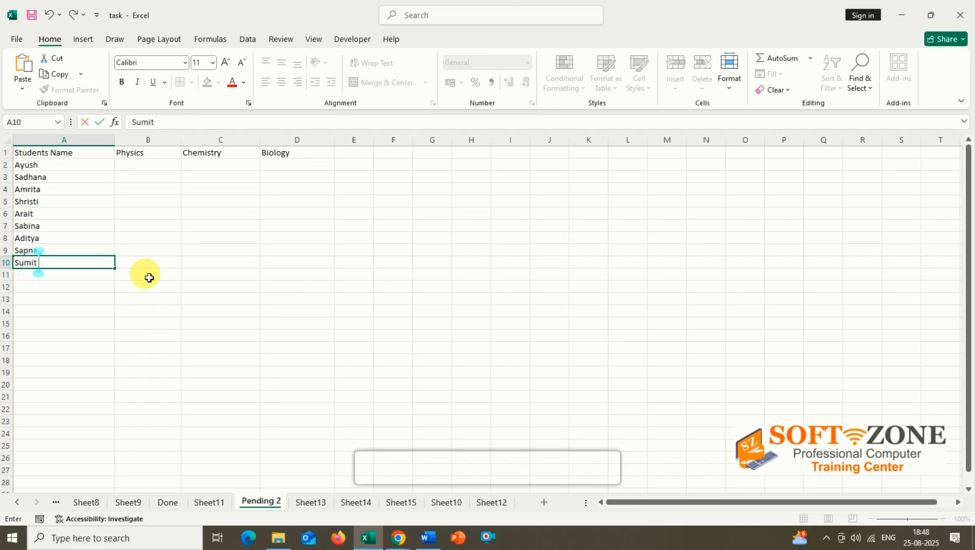
{"action": "key", "text": "Return"}
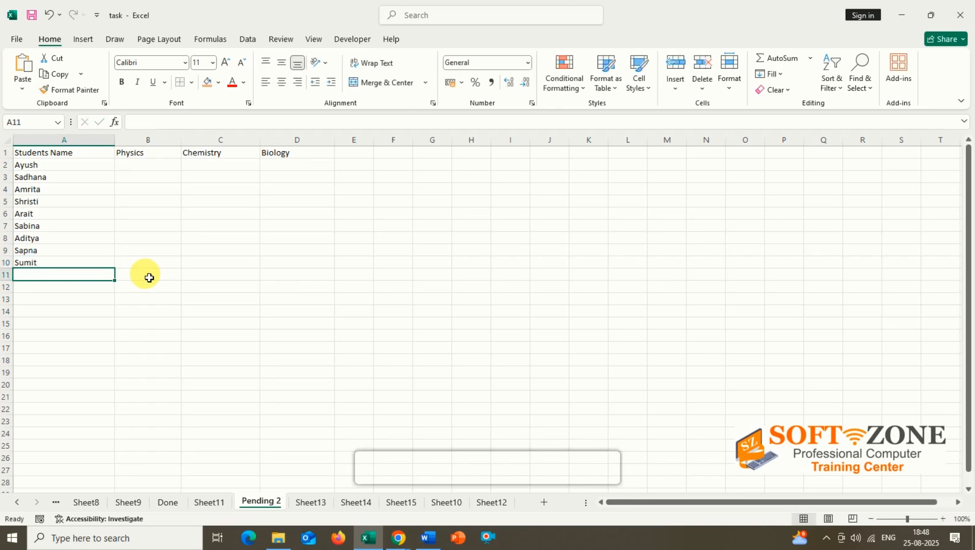
Step: Enter the next two students' first names in cells A11 and A12 of the Students Name column
{"action": "type", "text": "Ma"}
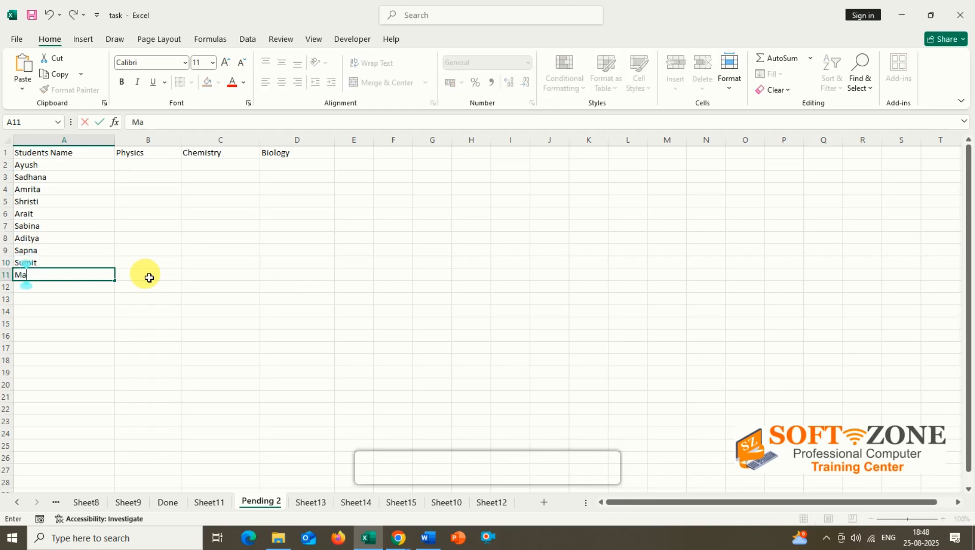
{"action": "type", "text": "hima"}
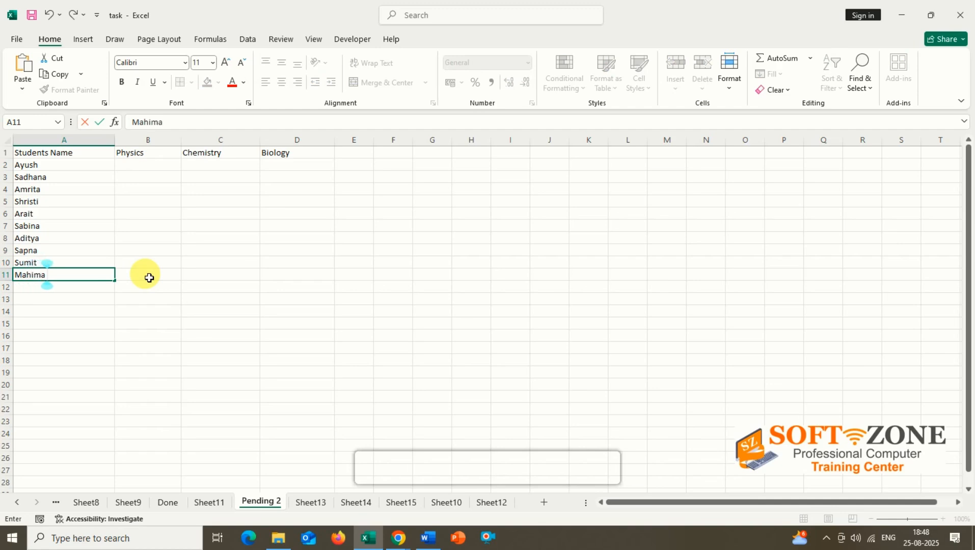
{"action": "key", "text": "Return"}
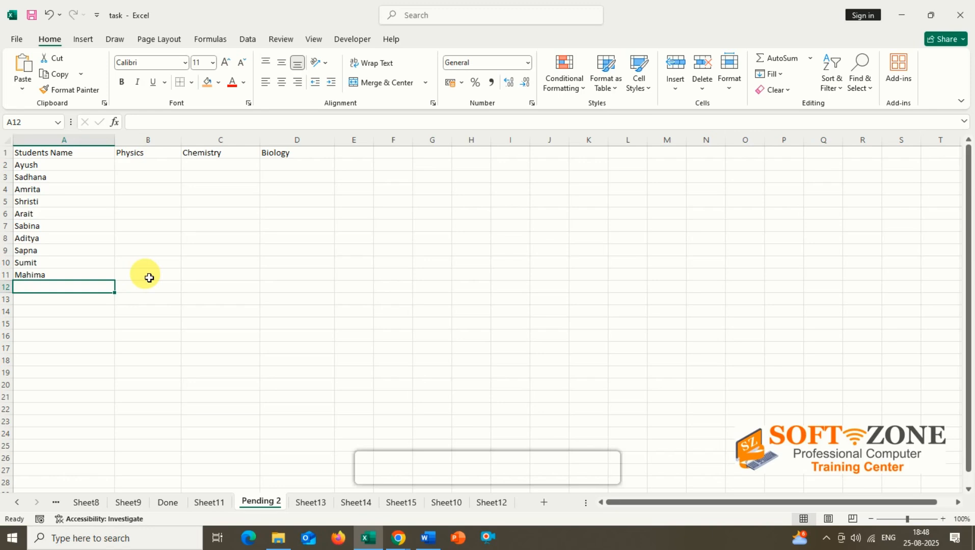
{"action": "type", "text": "K"}
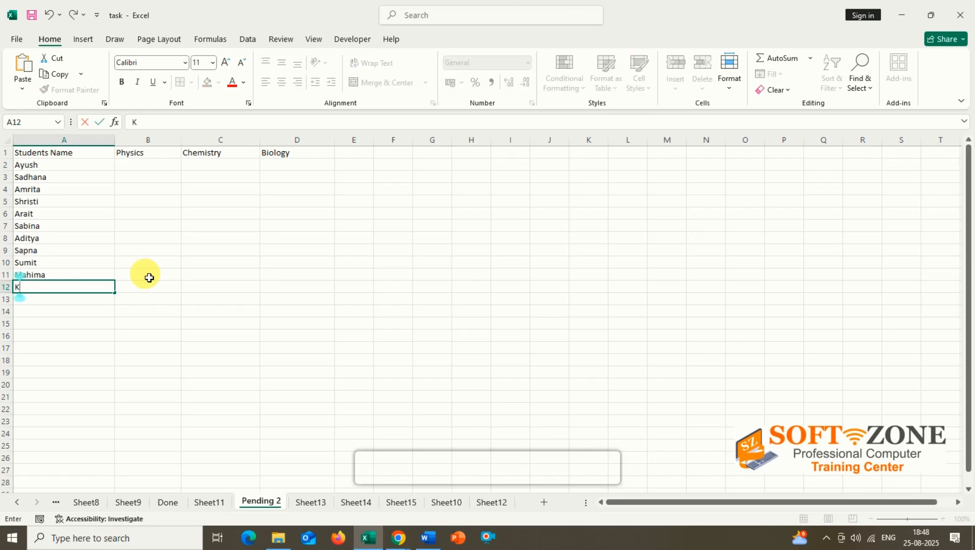
{"action": "type", "text": "omal"}
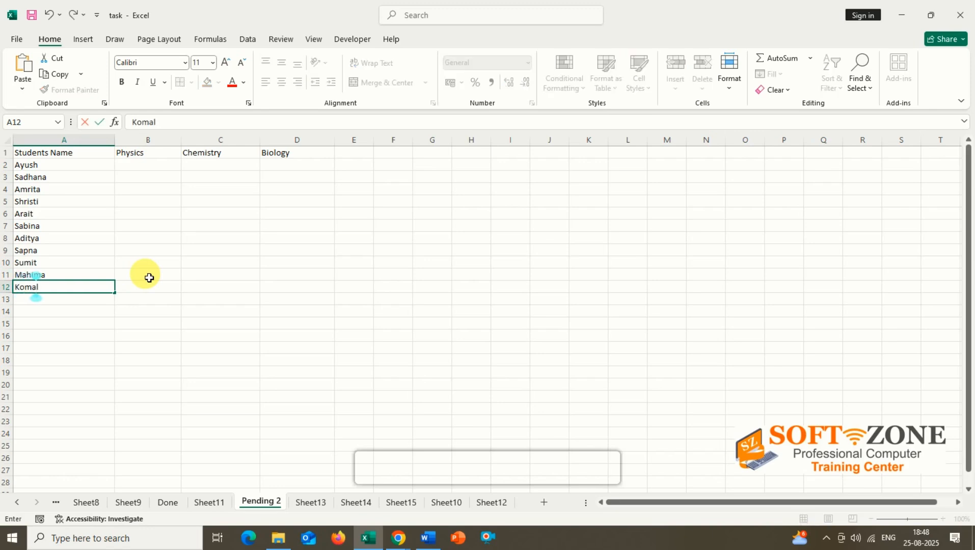
{"action": "key", "text": "Return"}
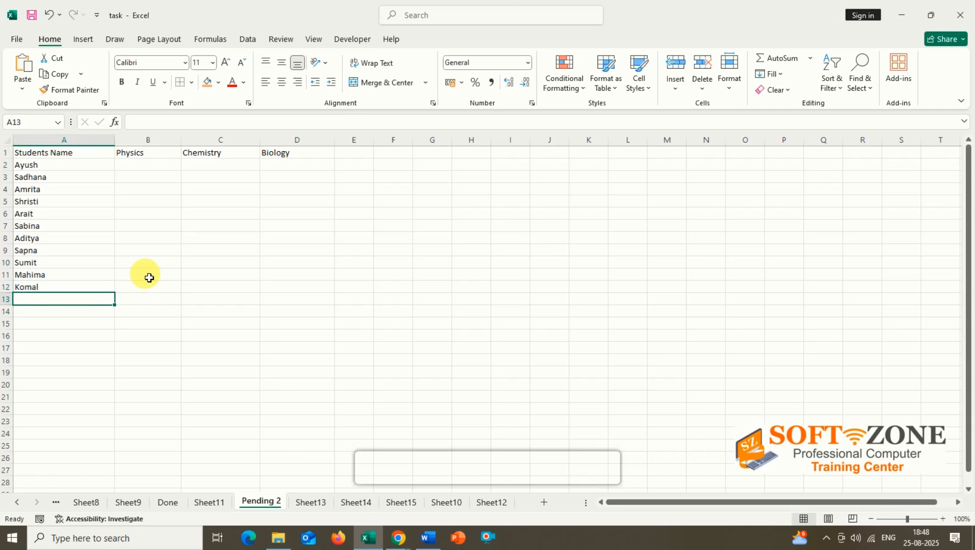
Step: Complete the Students Name column with two more first names in cells A13 and A14
{"action": "type", "text": "a"}
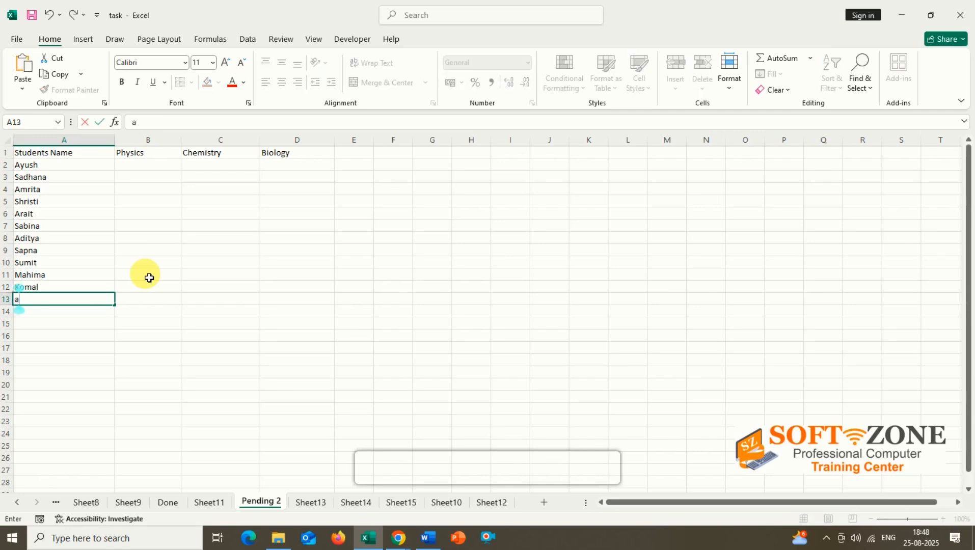
{"action": "key", "text": "BackSpace"}
{"action": "type", "text": "Abhishe"}
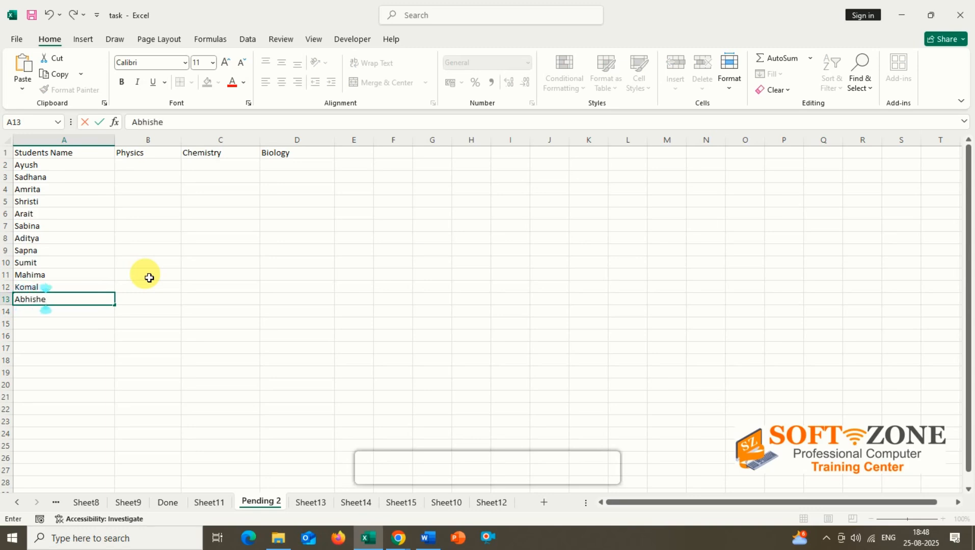
{"action": "type", "text": "k"}
{"action": "key", "text": "Return"}
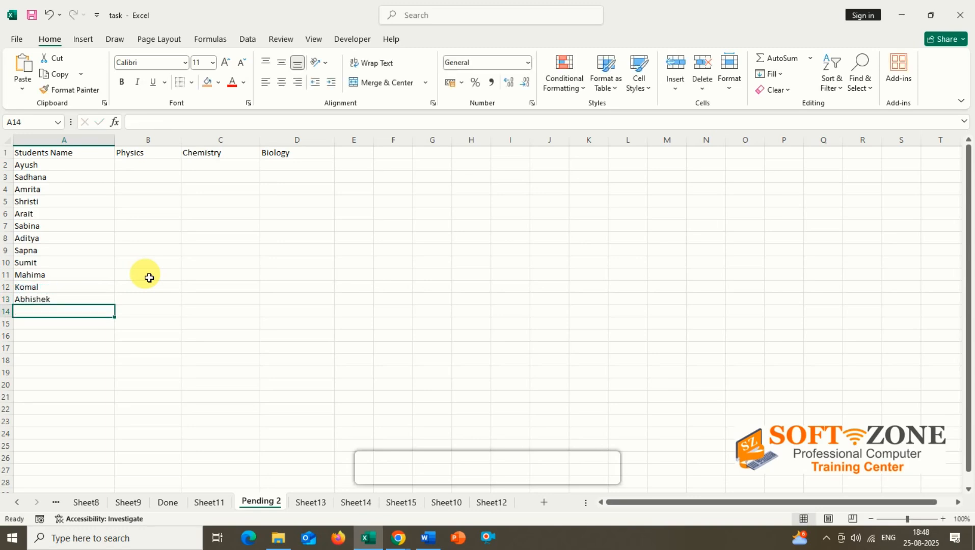
{"action": "type", "text": "Kh"}
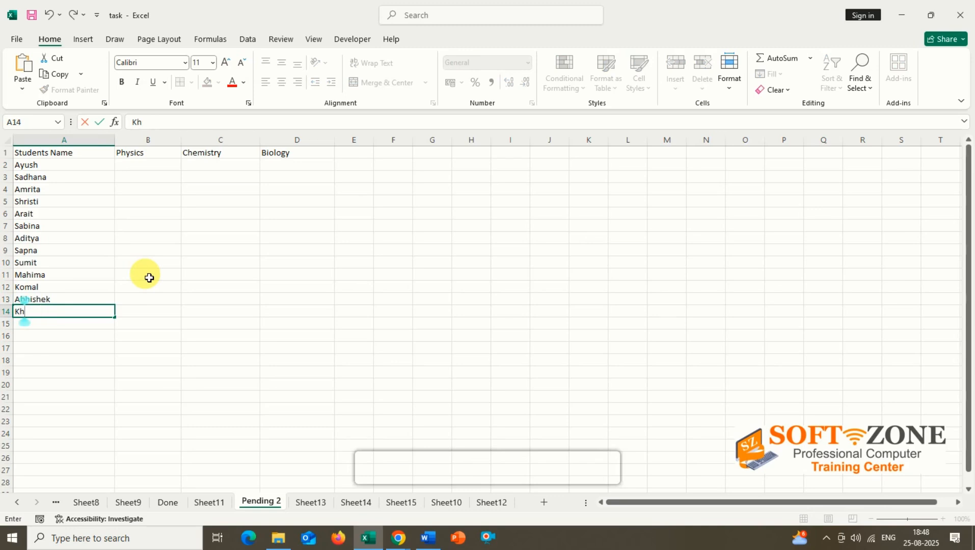
{"action": "type", "text": "ushi"}
{"action": "key", "text": "Return"}
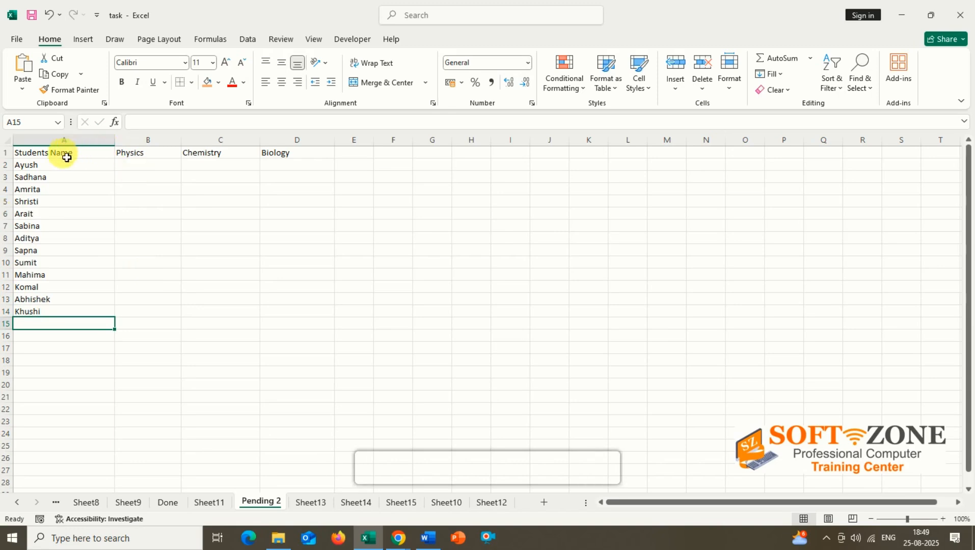
Step: Format the header cells A1:D1 with bold, centered text and a light green fill
{"action": "left_click_drag", "start_coordinate": [65, 154], "coordinate": [280, 153]}
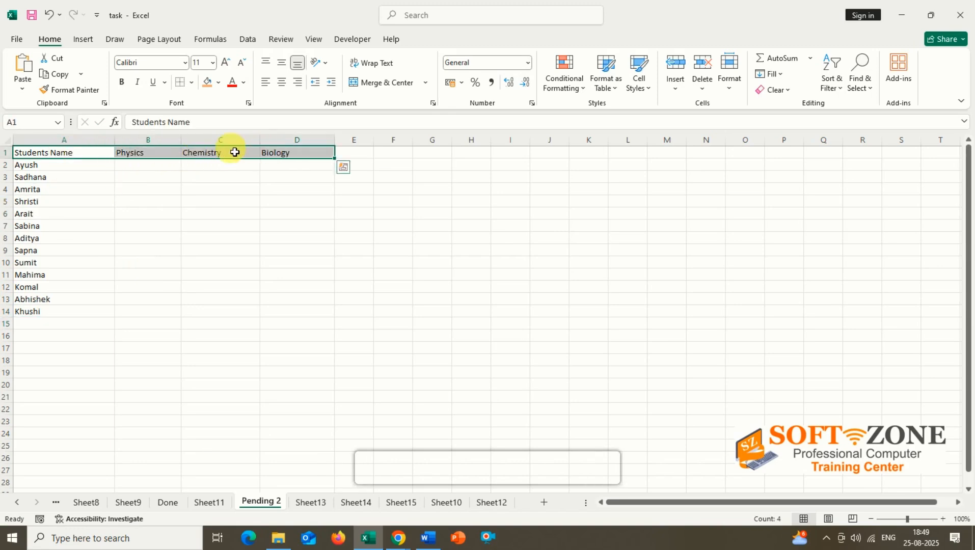
{"action": "left_click", "coordinate": [121, 81]}
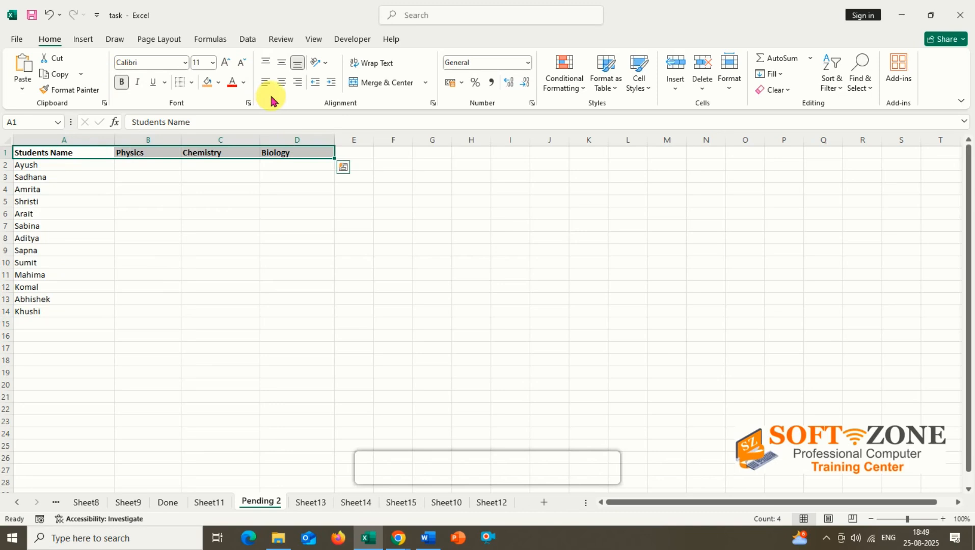
{"action": "left_click", "coordinate": [280, 84]}
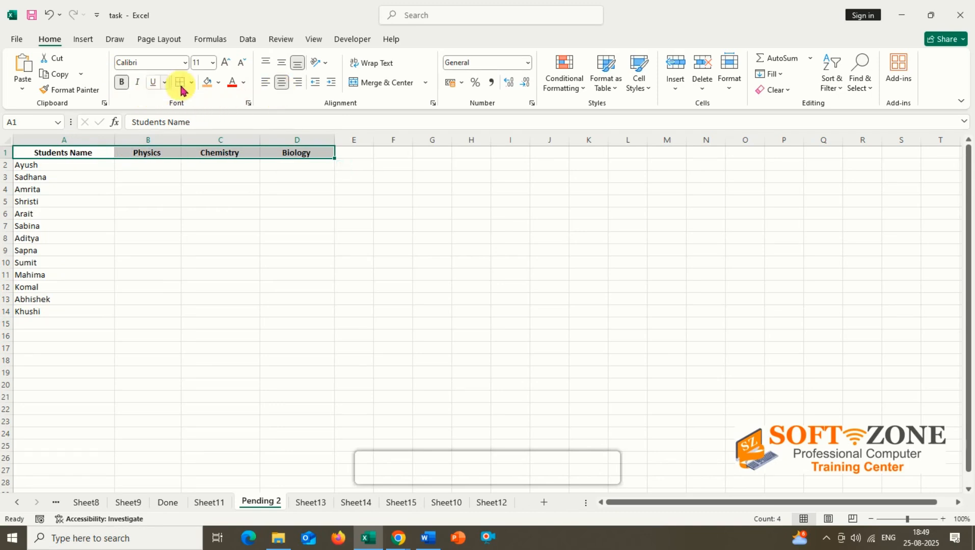
{"action": "left_click", "coordinate": [223, 84]}
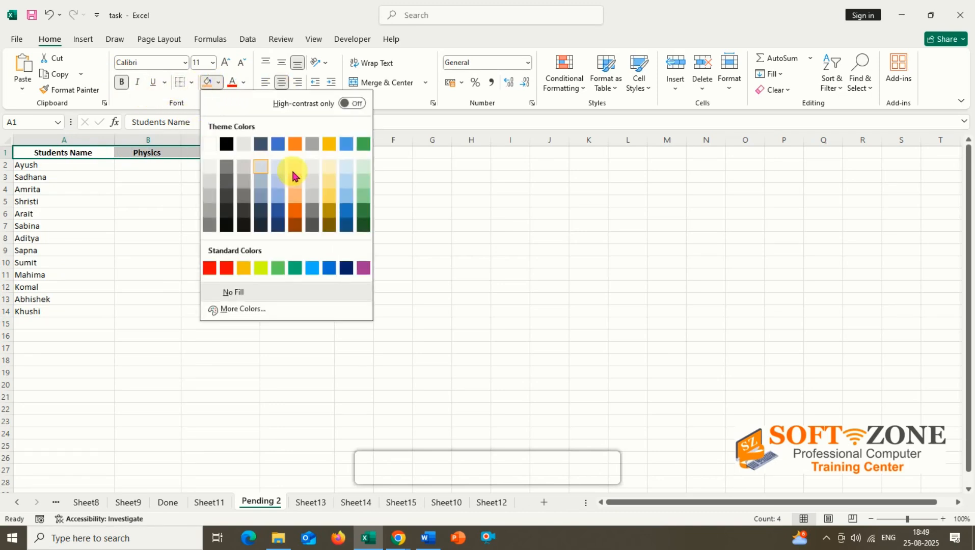
{"action": "left_click", "coordinate": [359, 199]}
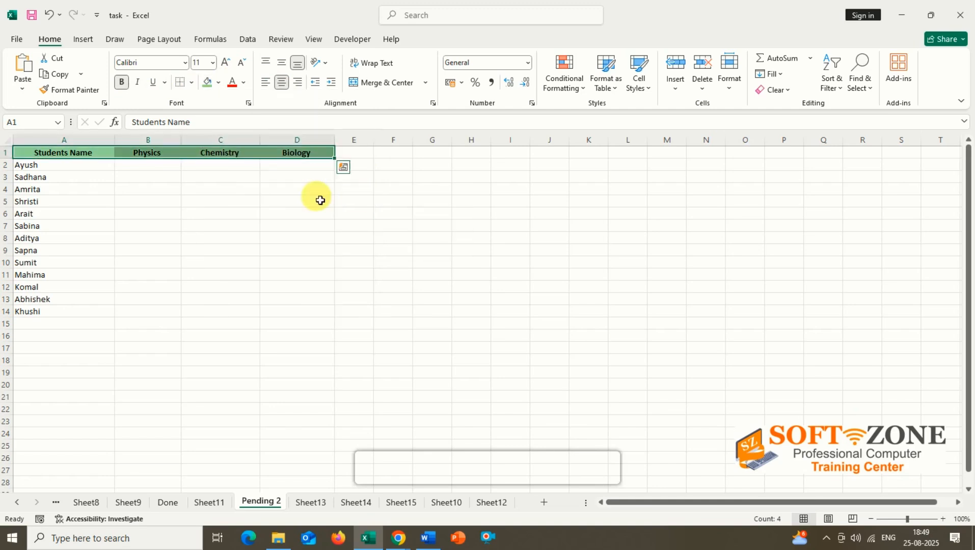
Step: Apply All Borders to the whole table range A1:D14
{"action": "left_click", "coordinate": [64, 198]}
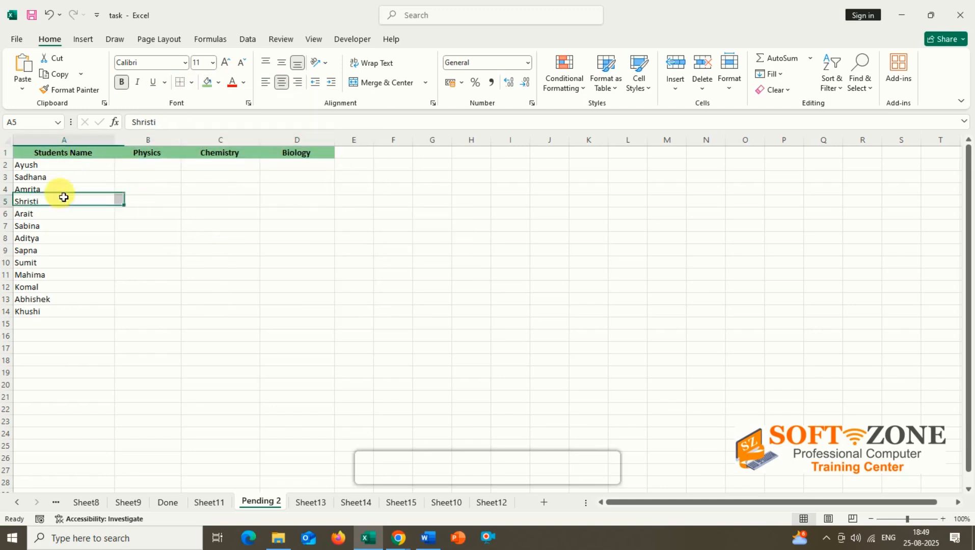
{"action": "left_click_drag", "start_coordinate": [39, 152], "coordinate": [316, 316]}
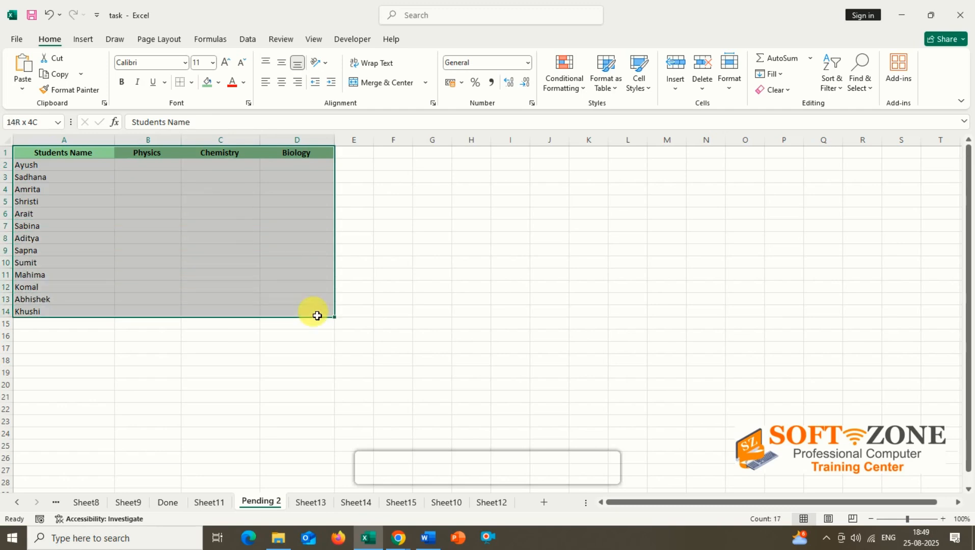
{"action": "left_click", "coordinate": [192, 83]}
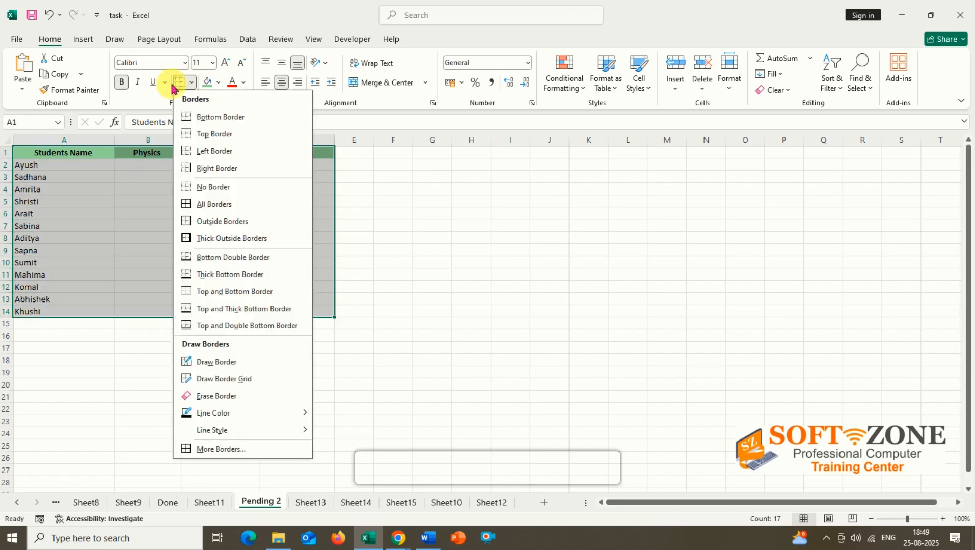
{"action": "left_click", "coordinate": [195, 202]}
{"action": "left_click", "coordinate": [437, 249]}
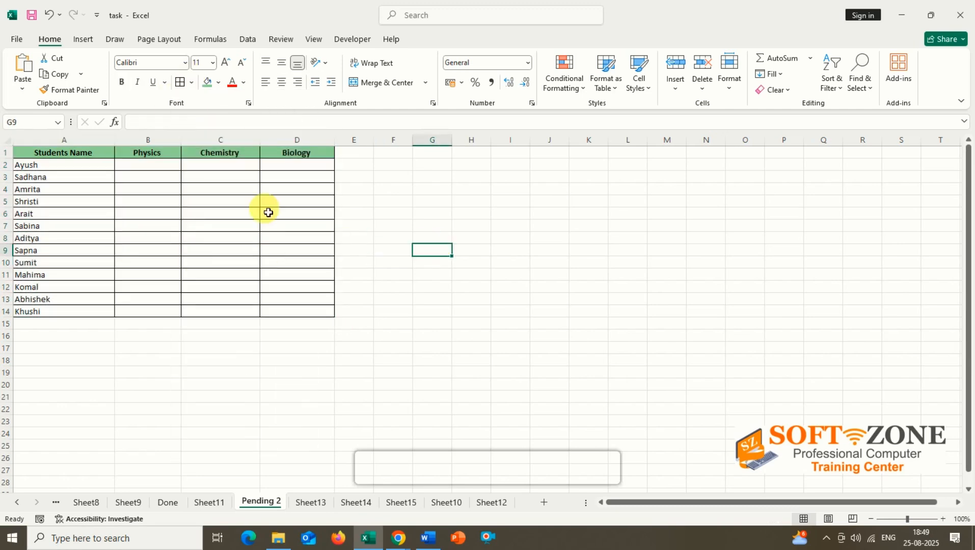
Step: Enter the Physics mark 20 in cell B2 and center-align the marks range B2:D14
{"action": "left_click", "coordinate": [159, 166]}
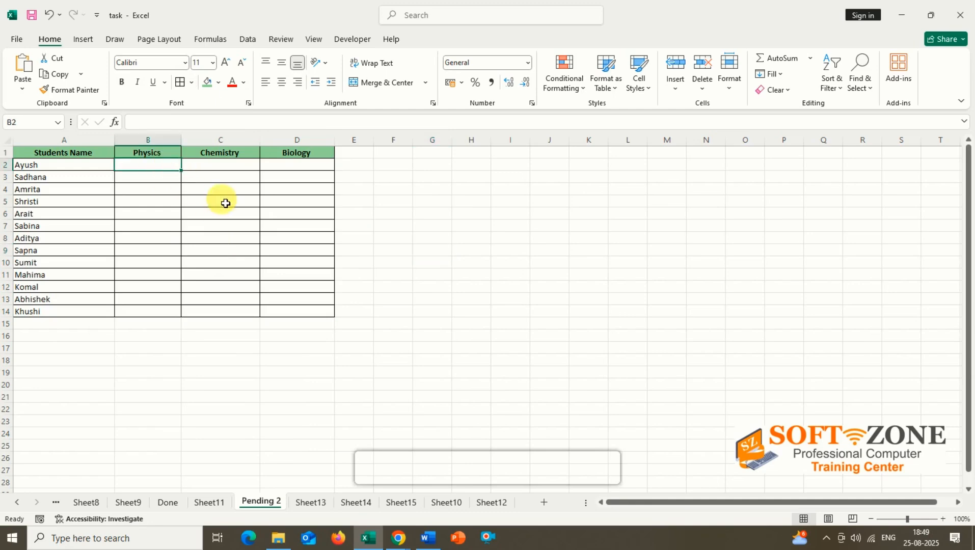
{"action": "type", "text": "20"}
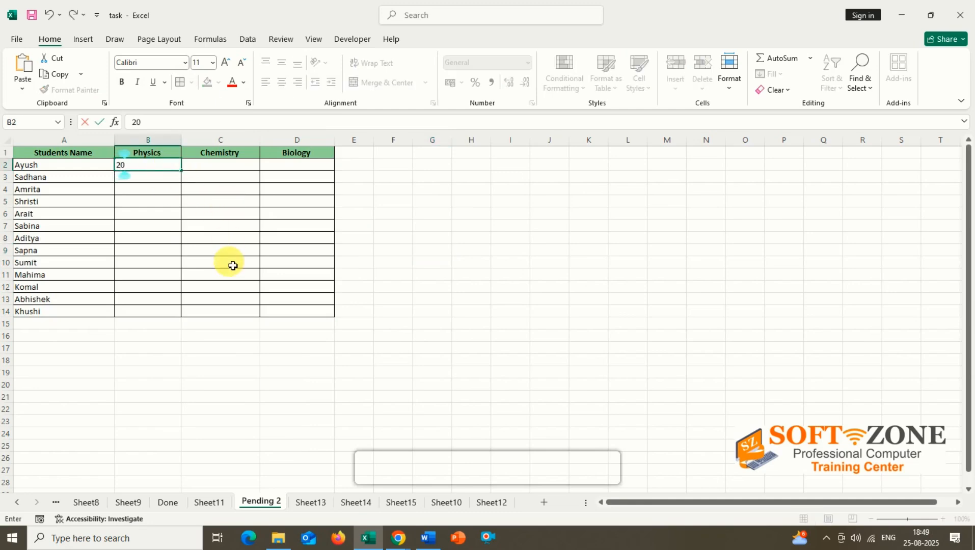
{"action": "key", "text": "Return"}
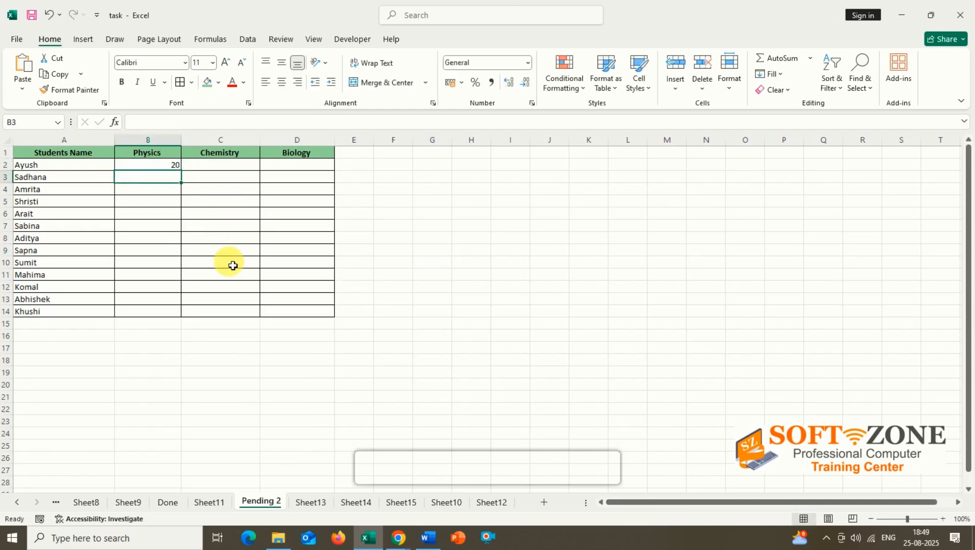
{"action": "left_click_drag", "start_coordinate": [134, 168], "coordinate": [298, 313]}
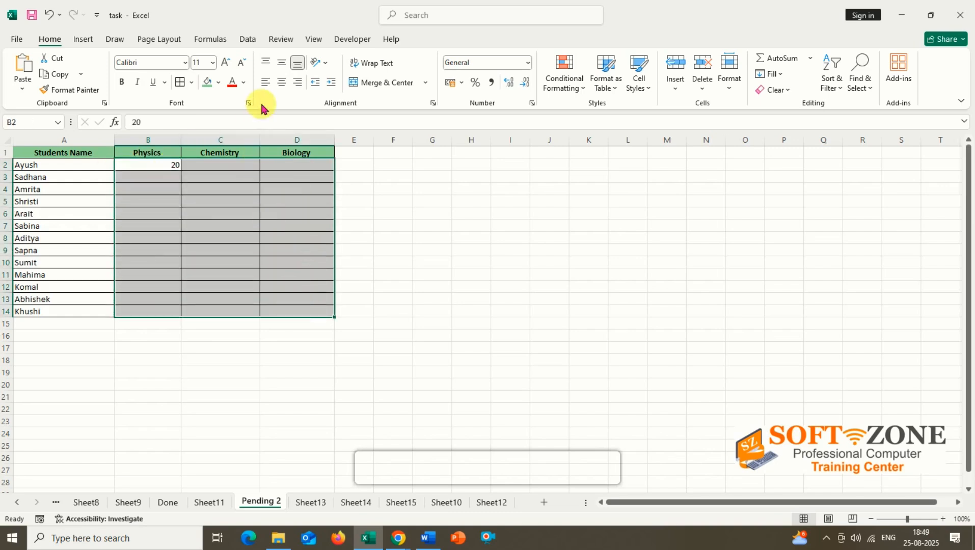
{"action": "left_click", "coordinate": [280, 83]}
{"action": "left_click", "coordinate": [190, 338]}
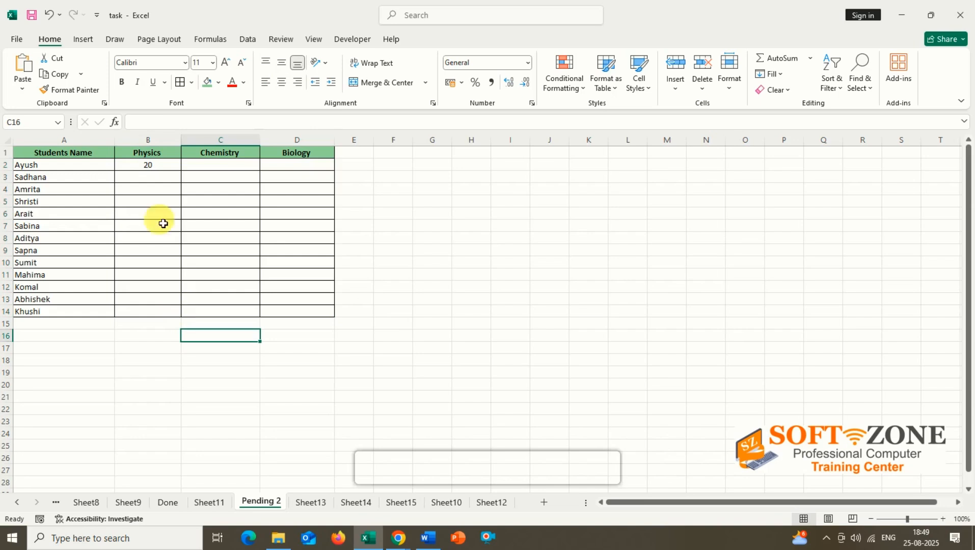
Step: Enter the Physics marks 50 and 26 in cells B3 and B4
{"action": "left_click", "coordinate": [157, 179]}
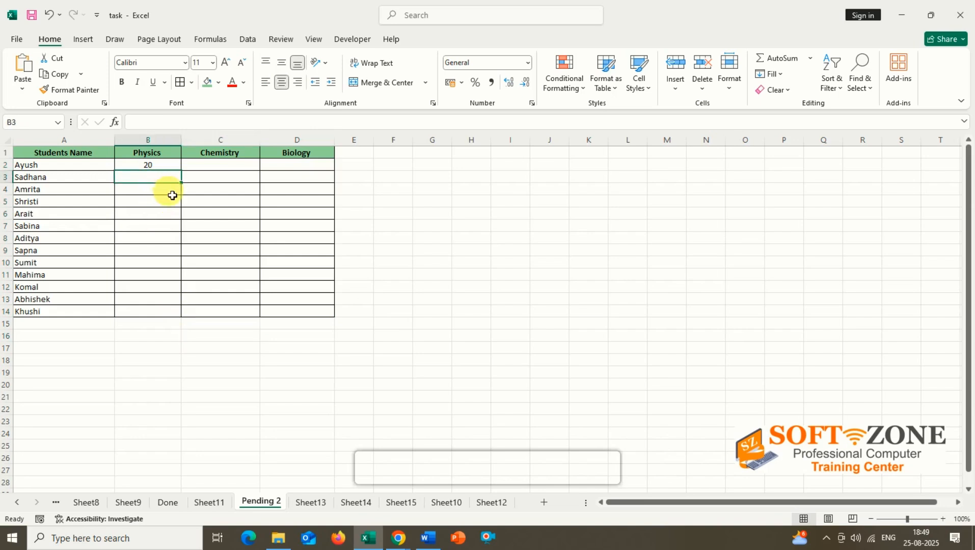
{"action": "type", "text": "50"}
{"action": "key", "text": "Return"}
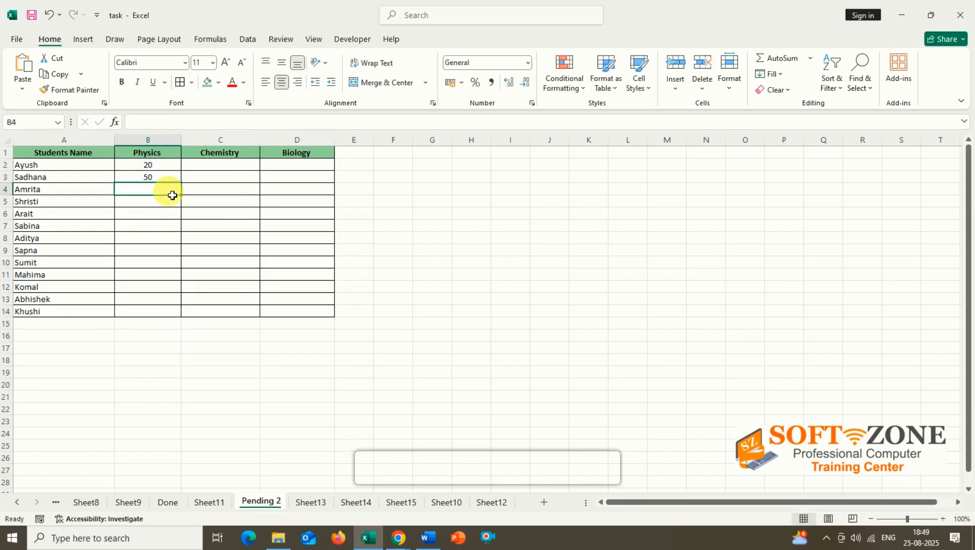
{"action": "type", "text": "2"}
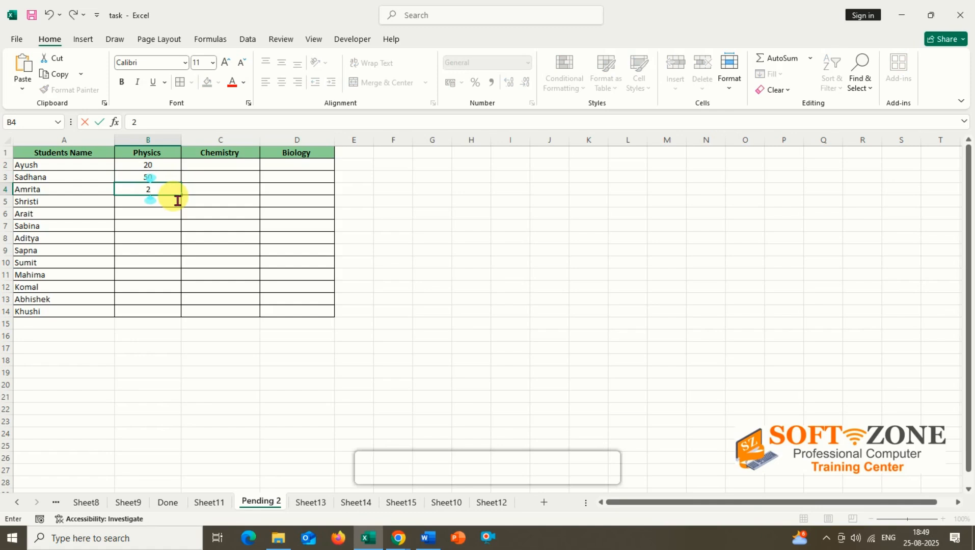
{"action": "type", "text": "6"}
{"action": "key", "text": "Return"}
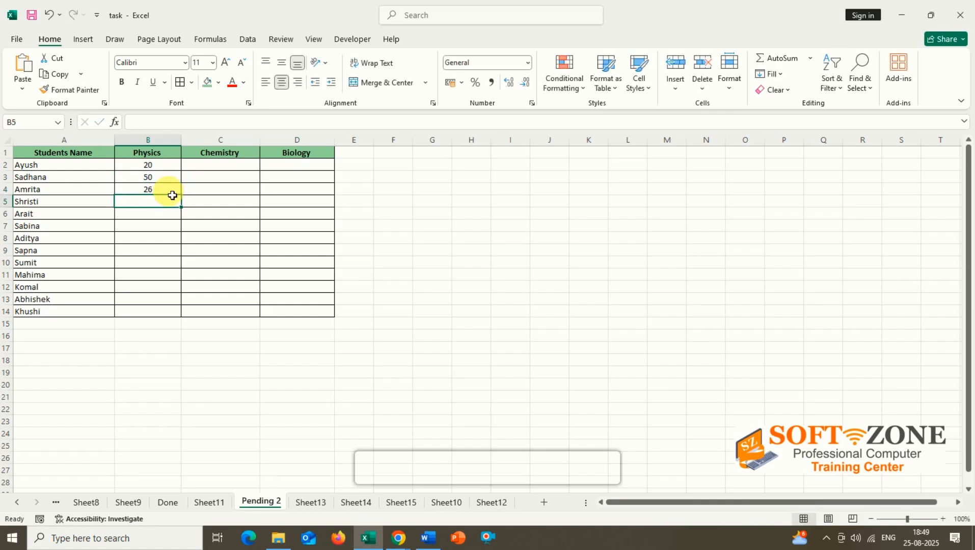
Step: Fill in the Physics marks 70, 68, 50 and 50 in cells B5 to B8
{"action": "type", "text": "70"}
{"action": "key", "text": "Return"}
{"action": "type", "text": "68"}
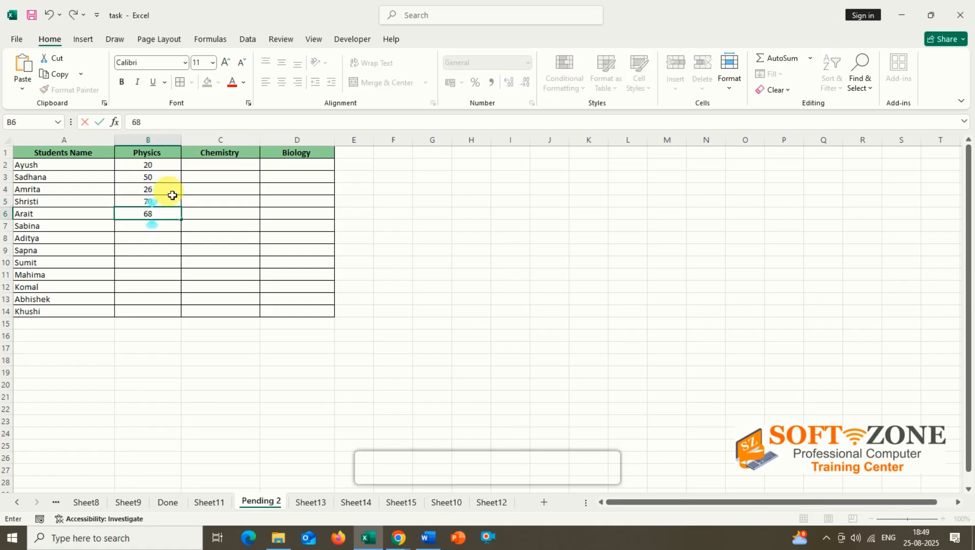
{"action": "key", "text": "Return"}
{"action": "type", "text": "50"}
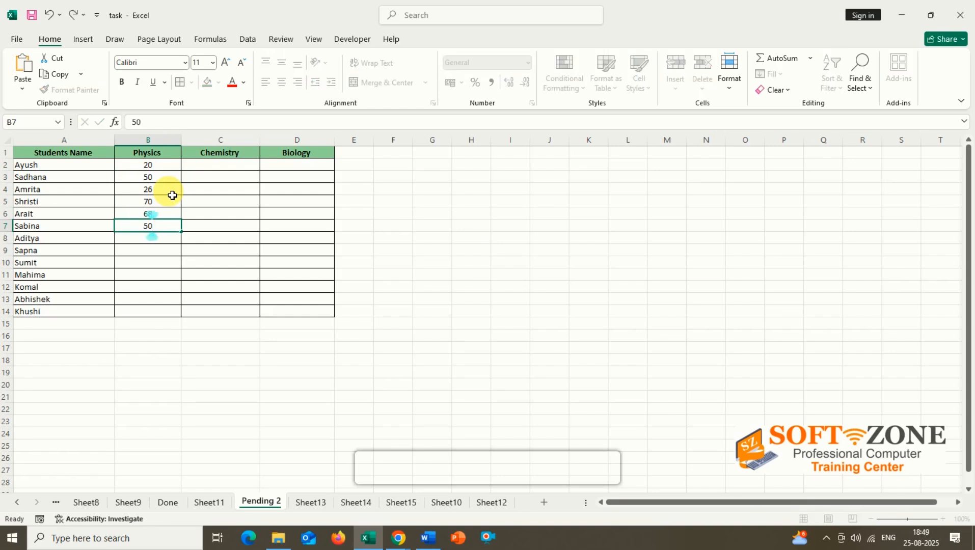
{"action": "key", "text": "Return"}
{"action": "type", "text": "50"}
{"action": "key", "text": "Return"}
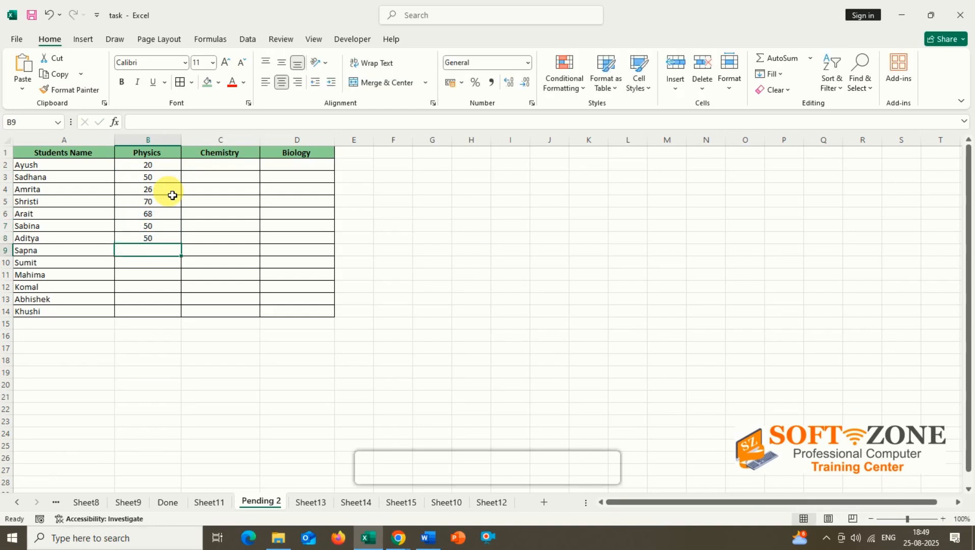
Step: Continue the Physics column with the marks 36, 59, 40 and 78 in cells B9 to B12
{"action": "type", "text": "36"}
{"action": "key", "text": "Return"}
{"action": "type", "text": "59"}
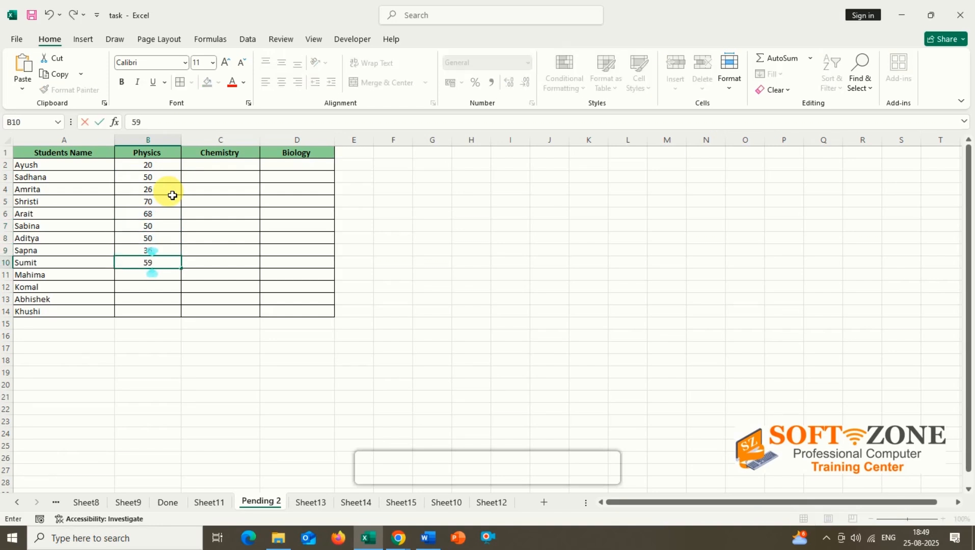
{"action": "key", "text": "Return"}
{"action": "type", "text": "40"}
{"action": "key", "text": "Return"}
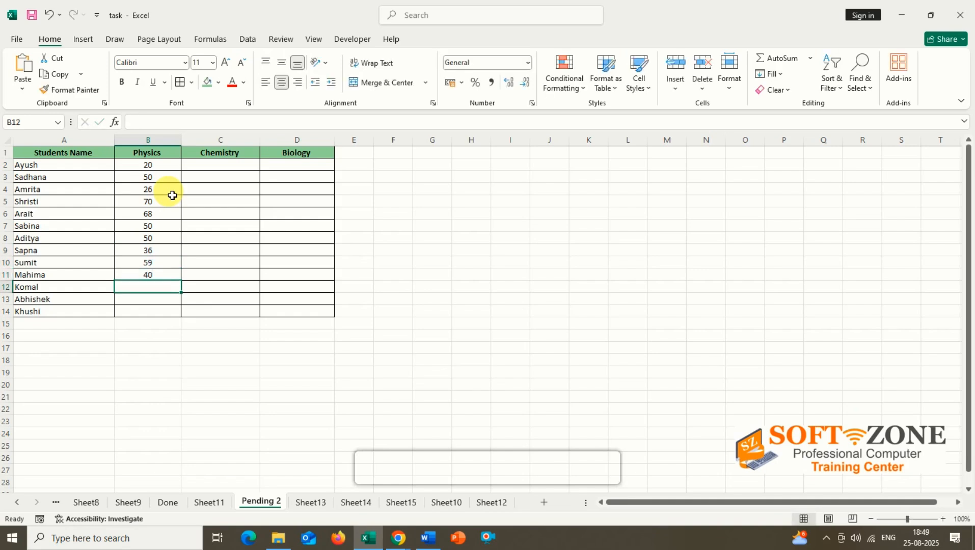
{"action": "type", "text": "78"}
{"action": "key", "text": "Return"}
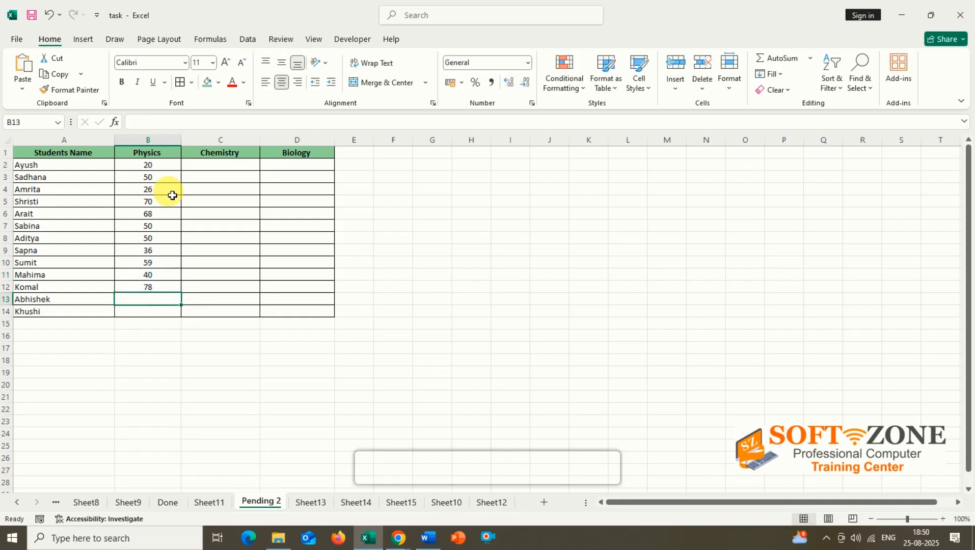
Step: Complete the Physics column with the marks 90 and 87 in cells B13 and B14
{"action": "type", "text": "90"}
{"action": "key", "text": "Return"}
{"action": "type", "text": "87"}
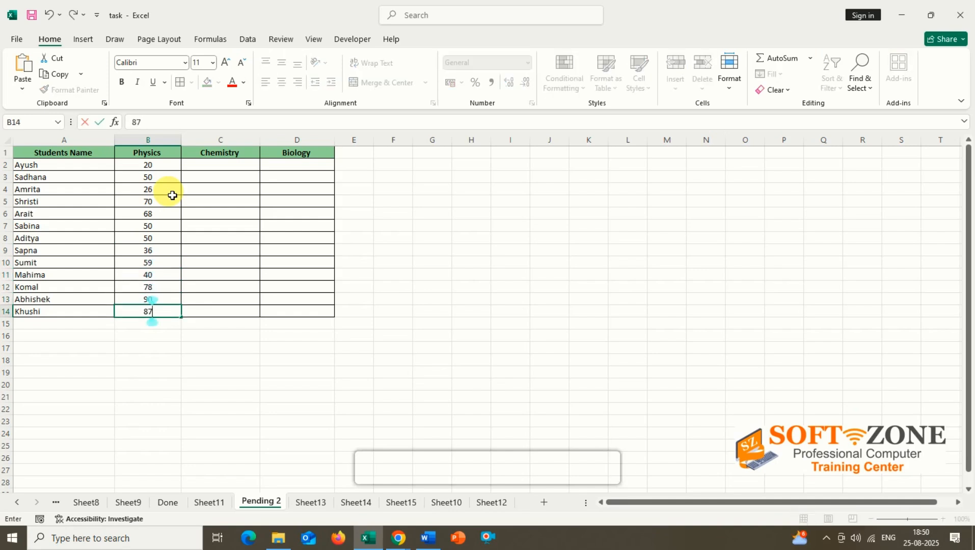
{"action": "key", "text": "Return"}
Step: Enter the Chemistry marks 60, 80 and 30 in cells C2 to C4
{"action": "key", "text": "Right"}
{"action": "key", "text": "Up"}
{"action": "key", "text": "Up"}
{"action": "key", "text": "Up"}
{"action": "key", "text": "Up"}
{"action": "key", "text": "Up"}
{"action": "key", "text": "Up"}
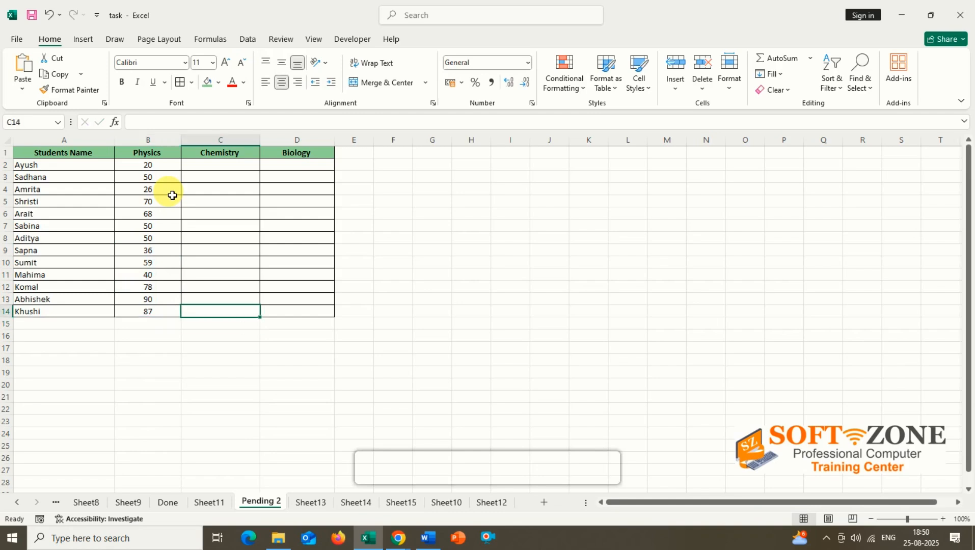
{"action": "key", "text": "Up"}
{"action": "key", "text": "Up"}
{"action": "key", "text": "Up"}
{"action": "key", "text": "Up"}
{"action": "key", "text": "Up"}
{"action": "key", "text": "Up"}
{"action": "key", "text": "Up"}
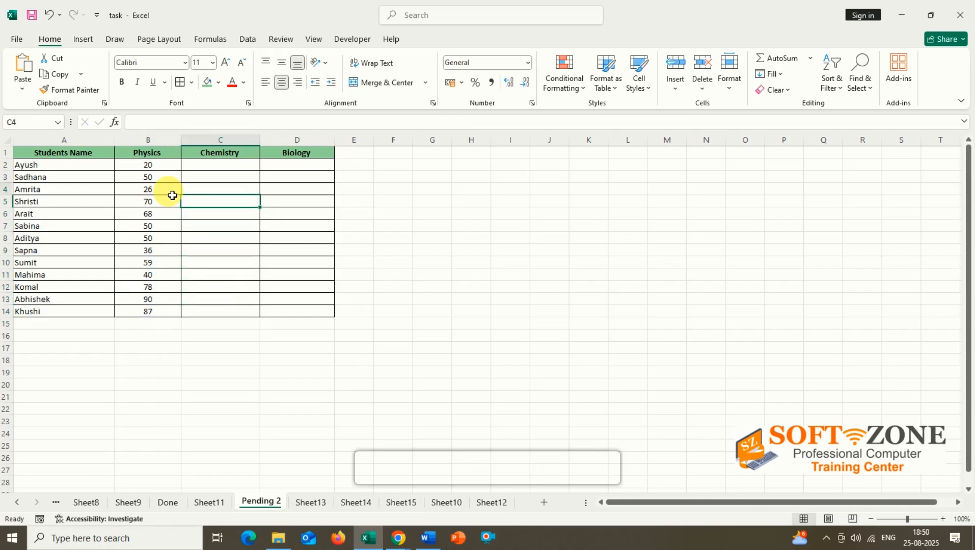
{"action": "type", "text": "60"}
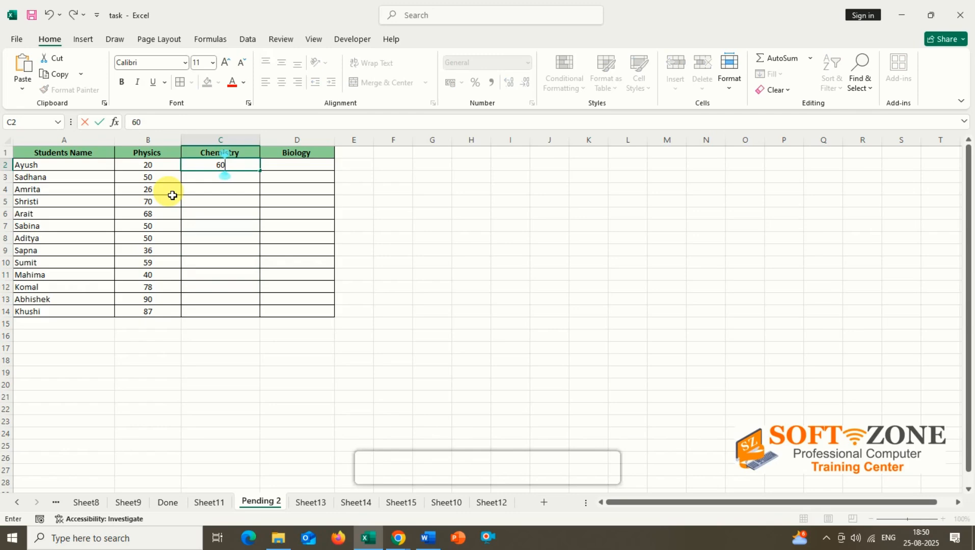
{"action": "key", "text": "Return"}
{"action": "type", "text": "80"}
{"action": "key", "text": "Return"}
{"action": "type", "text": "30"}
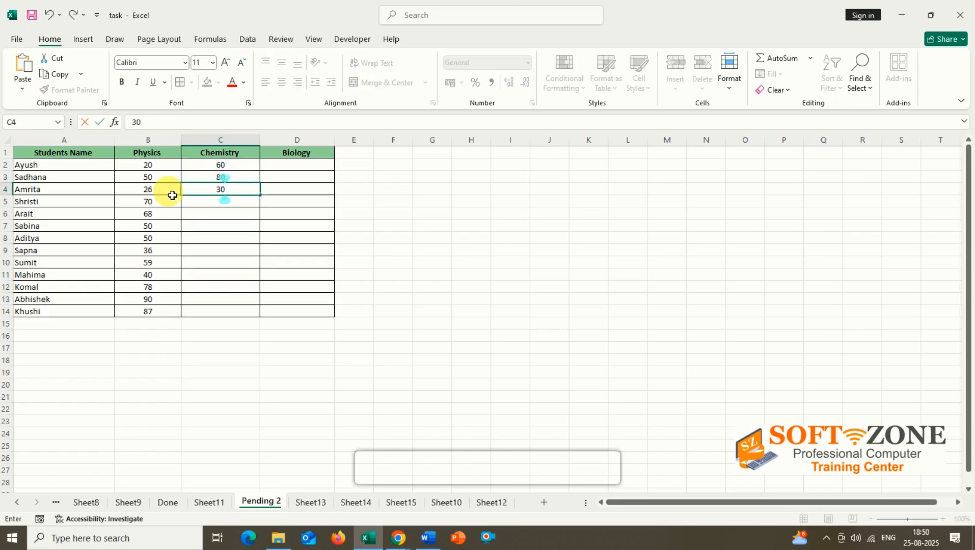
{"action": "key", "text": "Return"}
Step: Fill in the Chemistry marks 48, 86, 97 and 80 in cells C5 to C8
{"action": "type", "text": "48"}
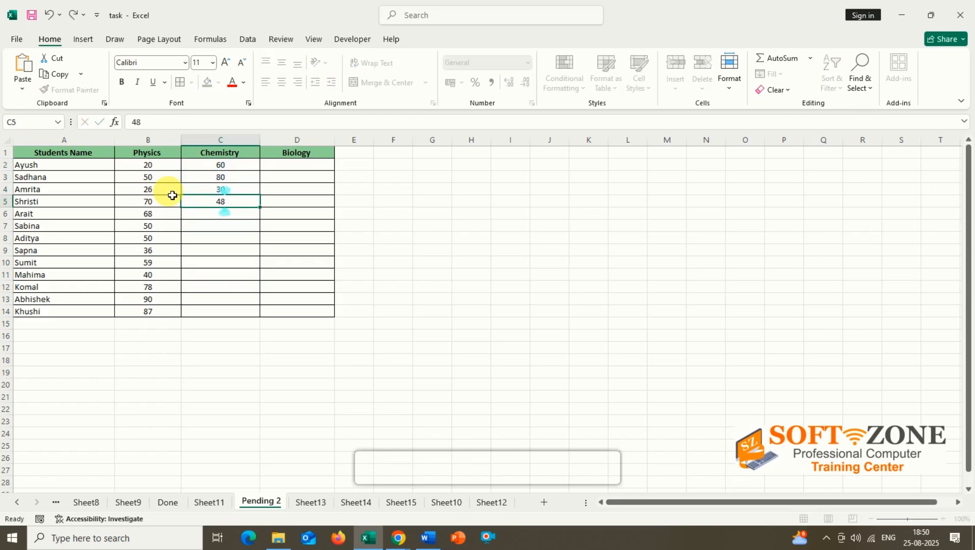
{"action": "key", "text": "Return"}
{"action": "type", "text": "86"}
{"action": "key", "text": "Return"}
{"action": "type", "text": "97"}
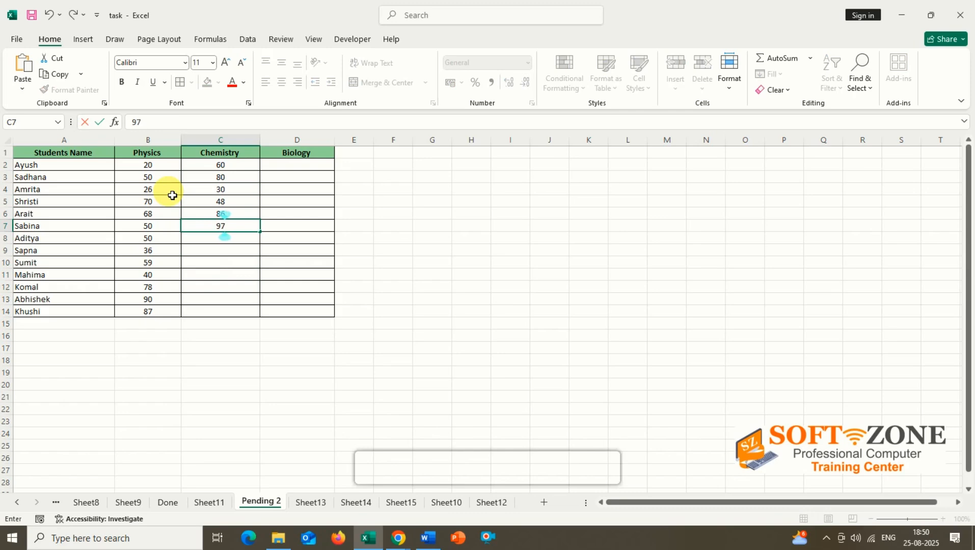
{"action": "key", "text": "Return"}
{"action": "type", "text": "09"}
{"action": "key", "text": "BackSpace"}
{"action": "key", "text": "BackSpace"}
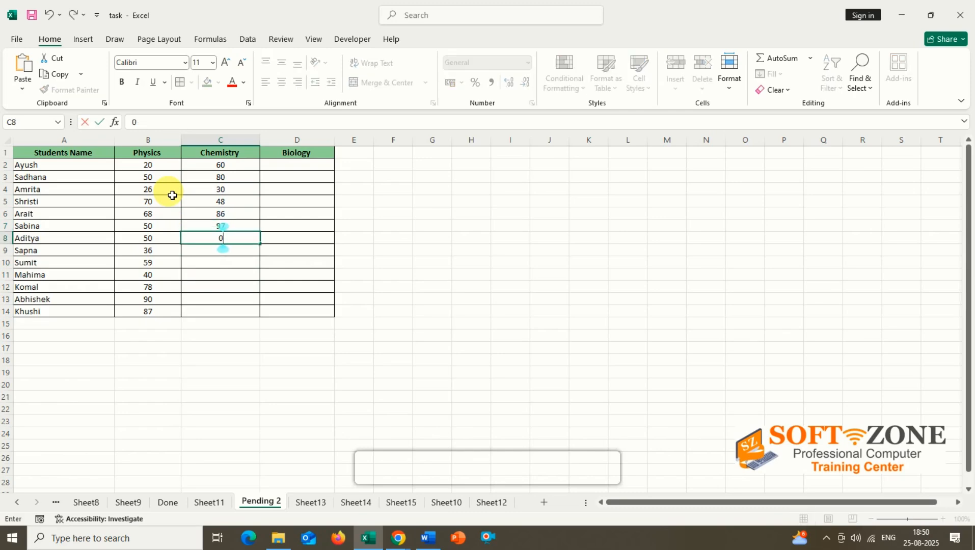
{"action": "type", "text": "8"}
{"action": "key", "text": "Return"}
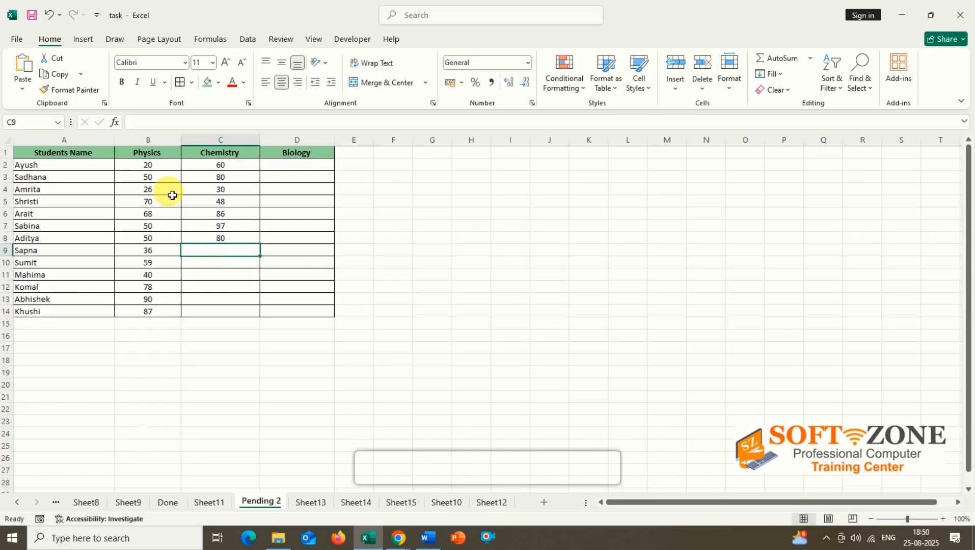
Step: Continue the Chemistry column with the marks 59, 36 and 87 in cells C9 to C11
{"action": "type", "text": "59"}
{"action": "key", "text": "Return"}
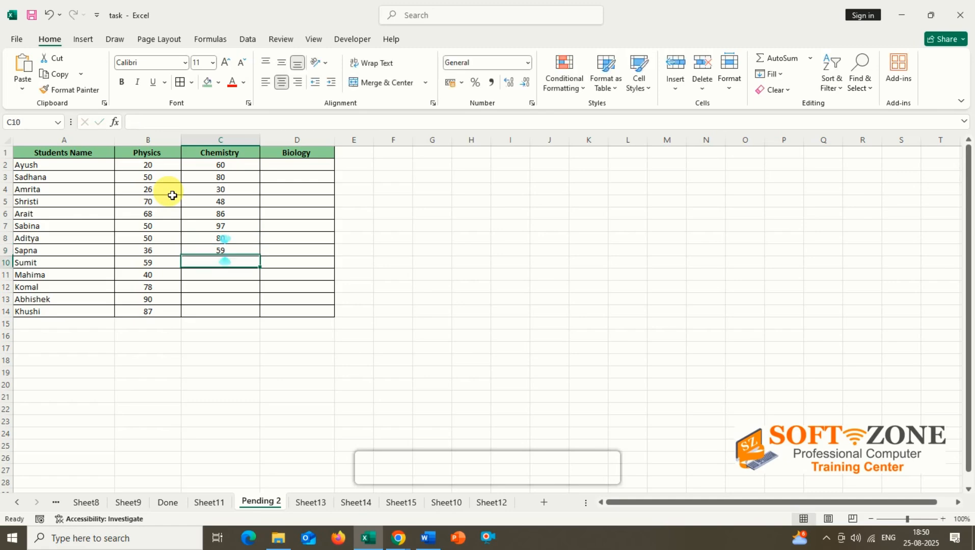
{"action": "type", "text": "3"}
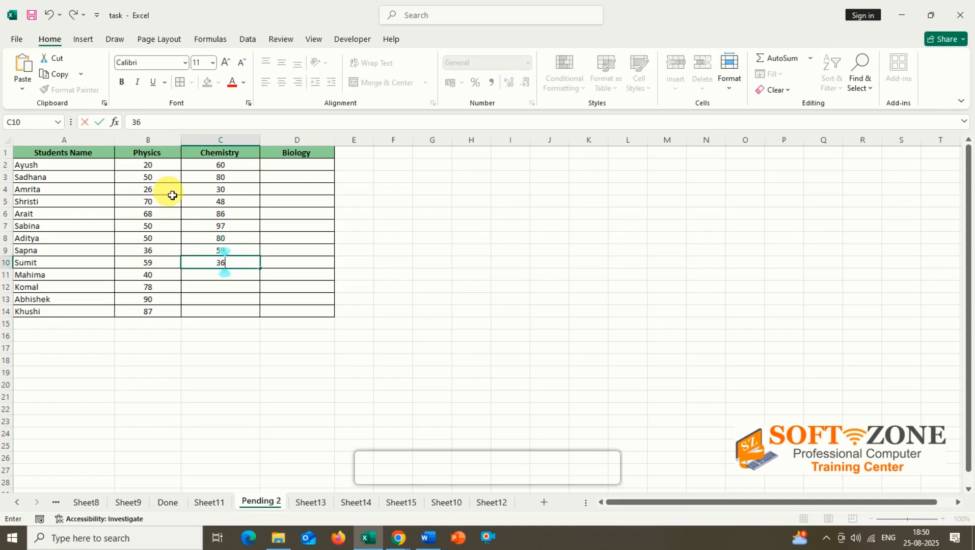
{"action": "type", "text": "6"}
{"action": "key", "text": "Return"}
{"action": "type", "text": "87"}
{"action": "key", "text": "Return"}
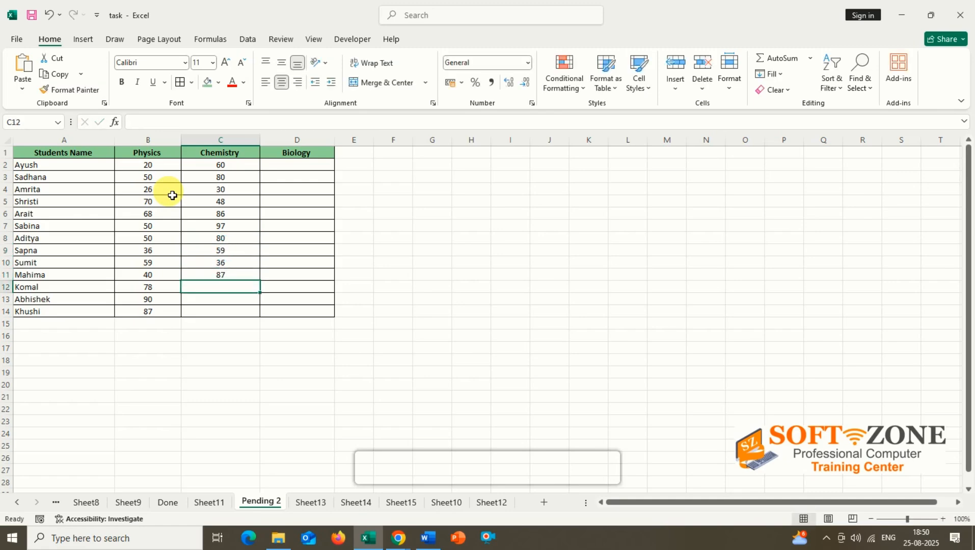
Step: Complete the Chemistry column with the marks 90, 59 and 34 in cells C12 to C14
{"action": "type", "text": "90"}
{"action": "key", "text": "Return"}
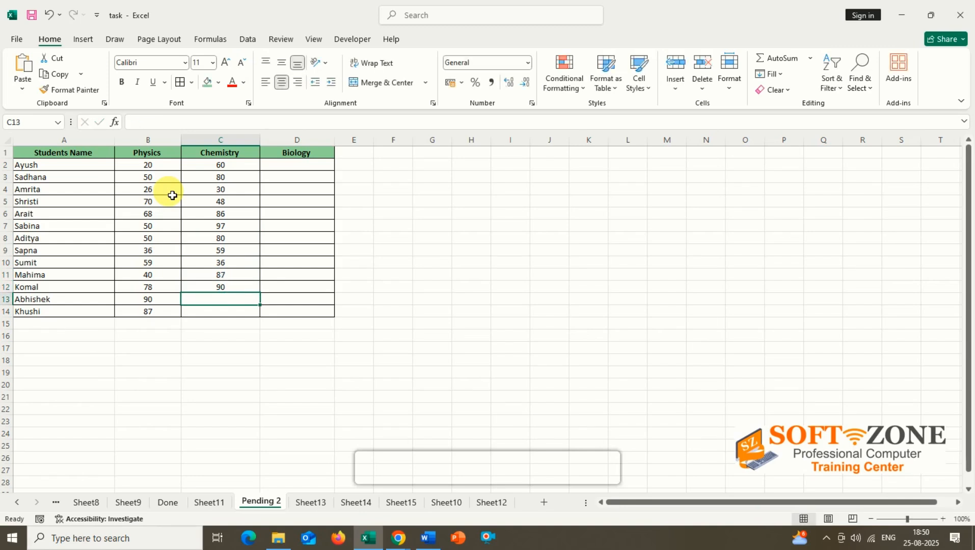
{"action": "type", "text": "59"}
{"action": "key", "text": "Return"}
{"action": "type", "text": "34"}
{"action": "key", "text": "Return"}
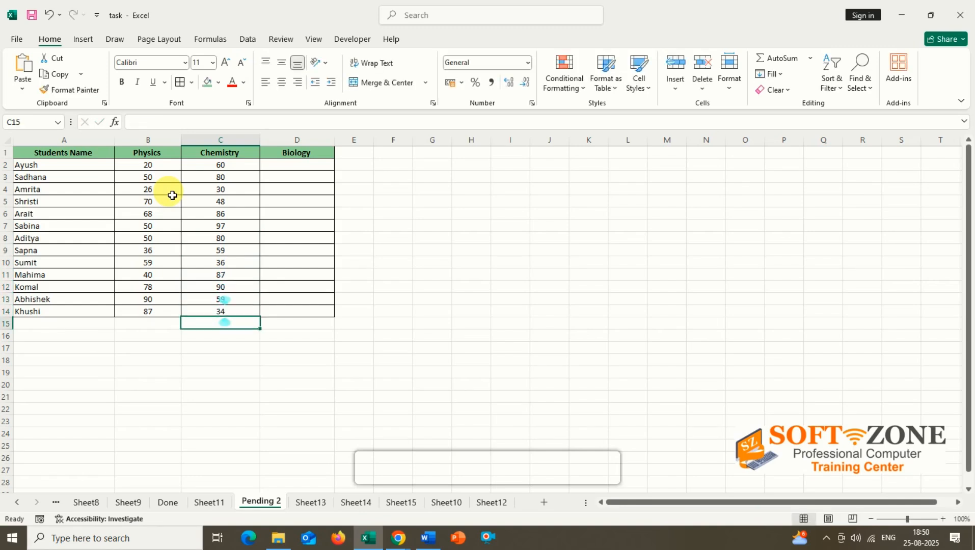
Step: Enter the Biology marks 40, 25 and 78 in cells D2 to D4
{"action": "key", "text": "Right"}
{"action": "key", "text": "Up"}
{"action": "key", "text": "Up"}
{"action": "key", "text": "Up"}
{"action": "key", "text": "Up"}
{"action": "key", "text": "Up"}
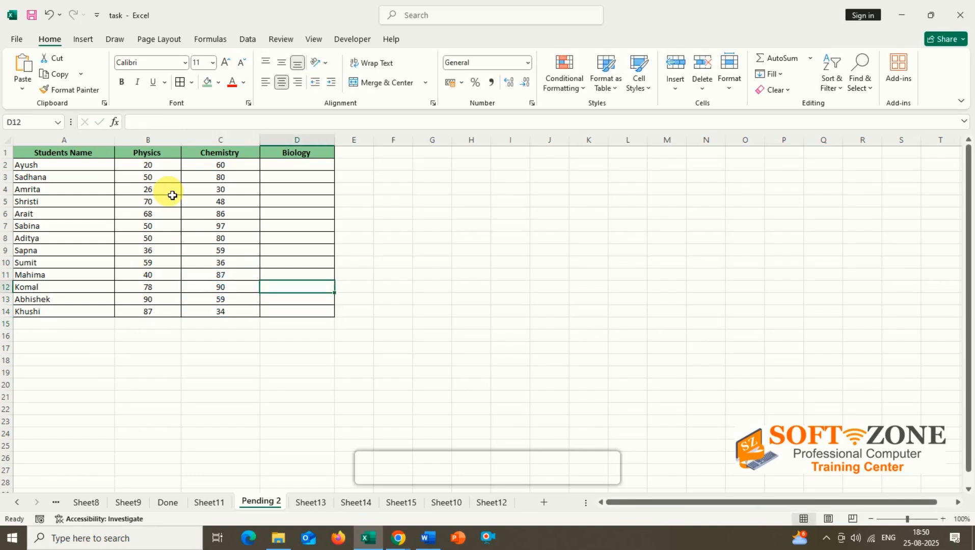
{"action": "key", "text": "Up"}
{"action": "key", "text": "Up"}
{"action": "key", "text": "Up"}
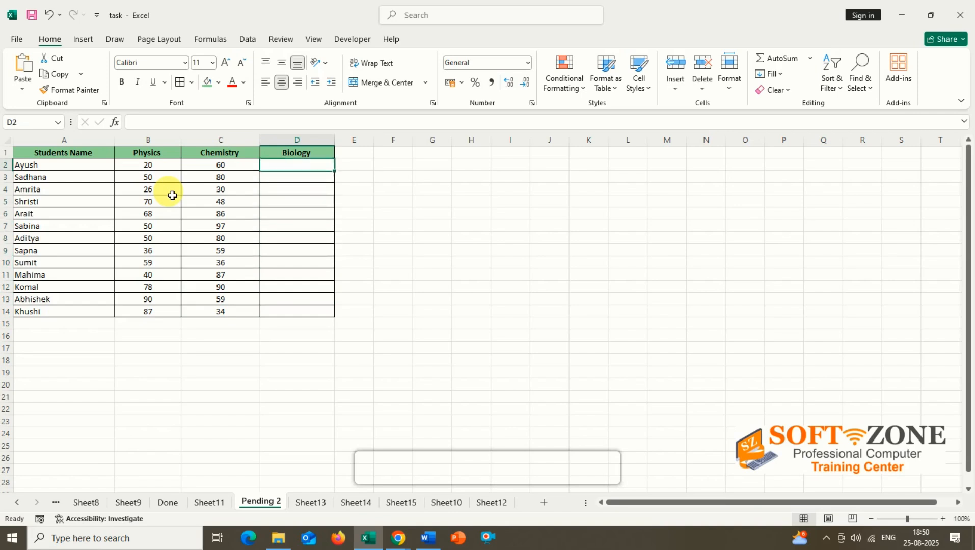
{"action": "type", "text": "40"}
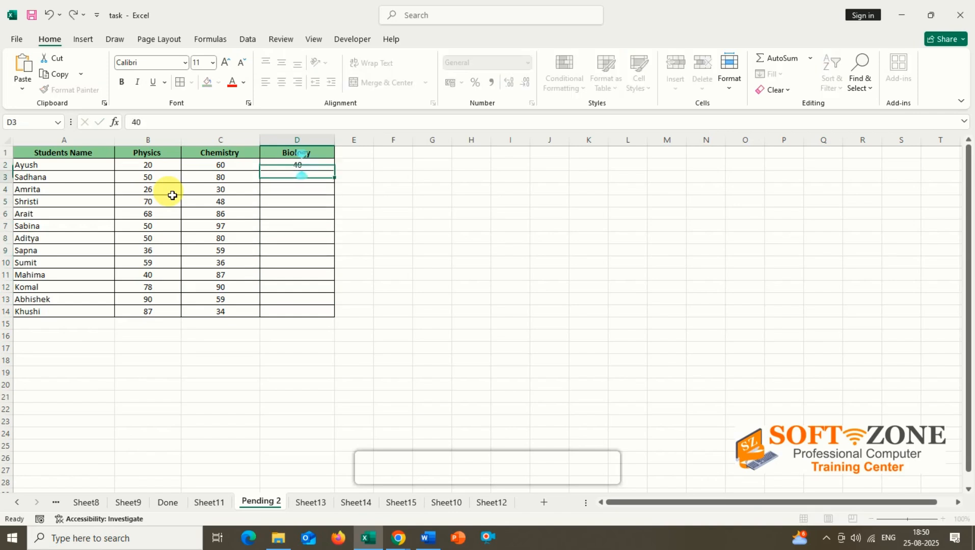
{"action": "key", "text": "Return"}
{"action": "type", "text": "25"}
{"action": "key", "text": "Return"}
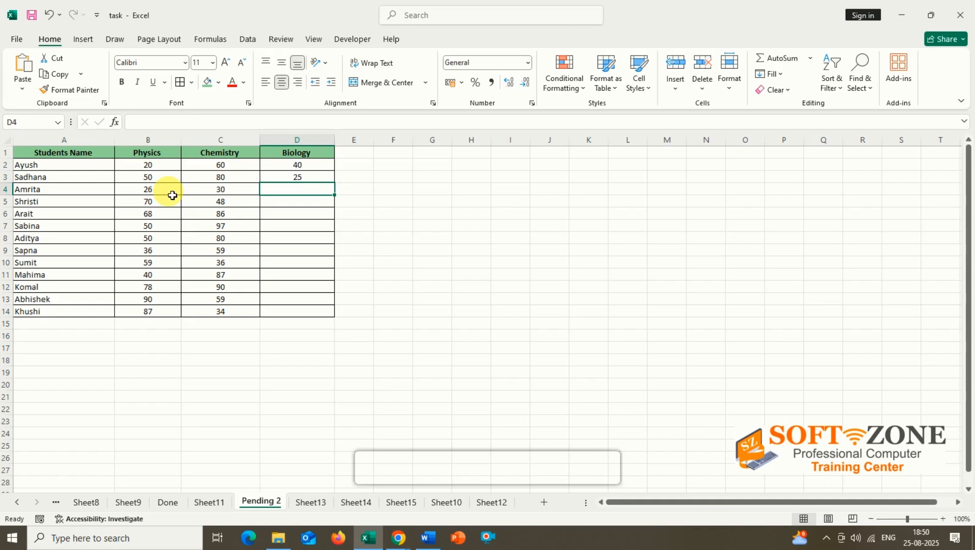
{"action": "type", "text": "78"}
{"action": "key", "text": "Return"}
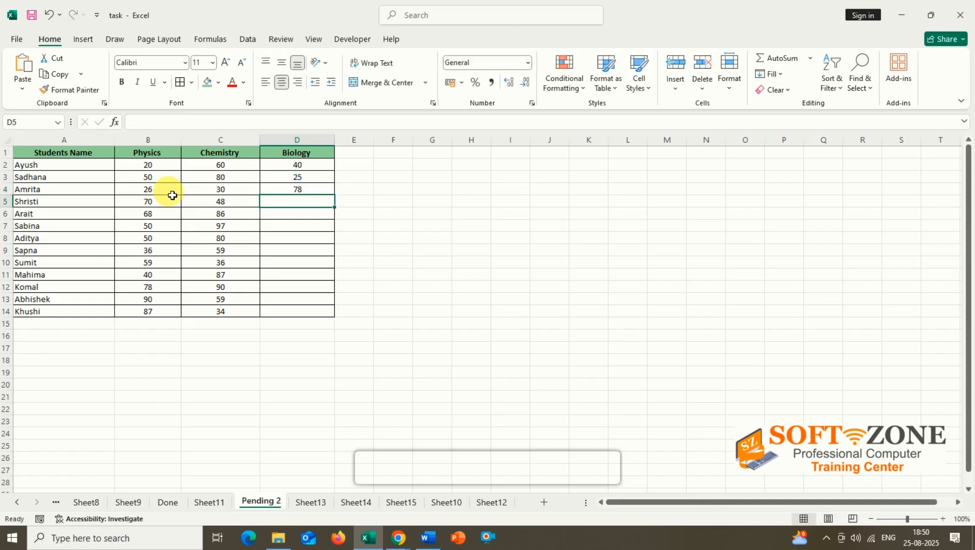
Step: Fill in the Biology marks 97, 35, 60 and 79 in cells D5 to D8
{"action": "type", "text": "97"}
{"action": "key", "text": "Return"}
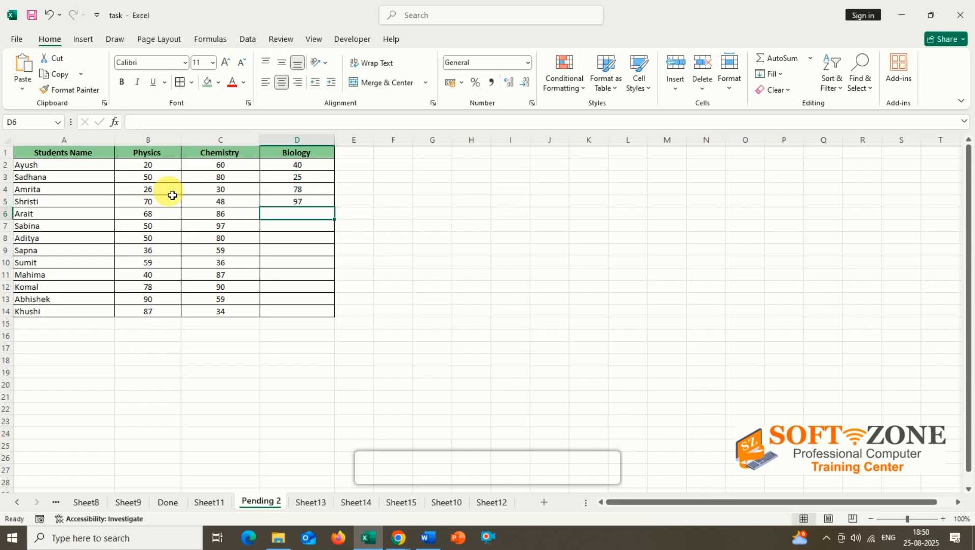
{"action": "type", "text": "35"}
{"action": "key", "text": "Return"}
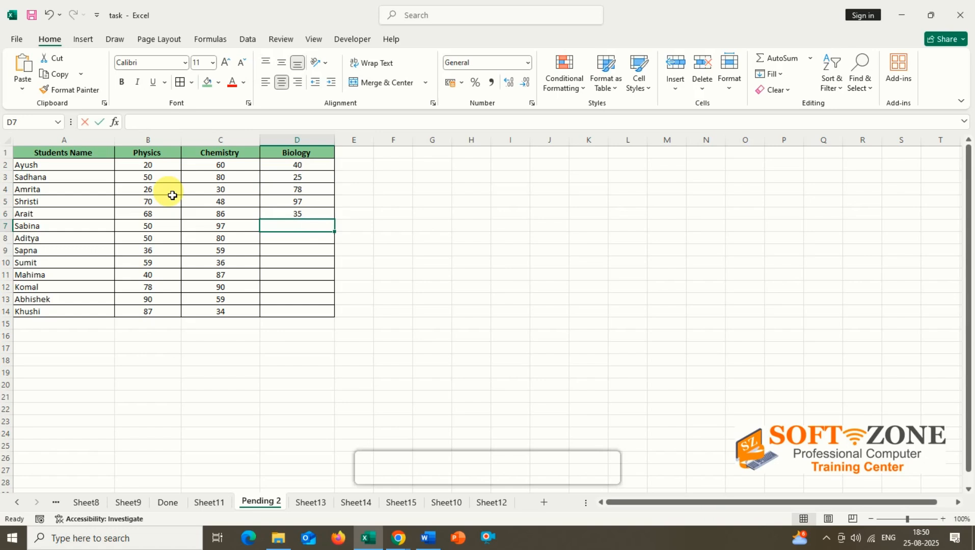
{"action": "type", "text": "60"}
{"action": "key", "text": "Return"}
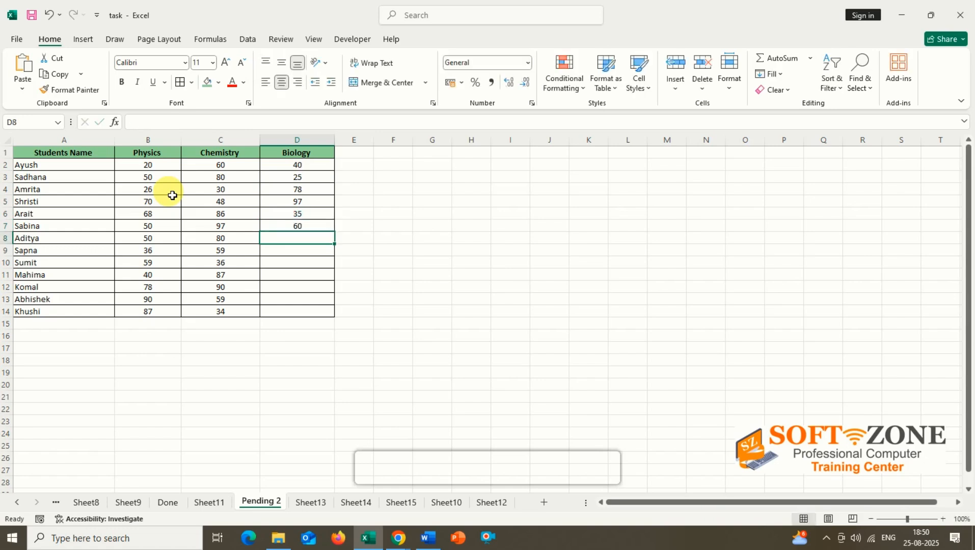
{"action": "type", "text": "79"}
{"action": "key", "text": "Return"}
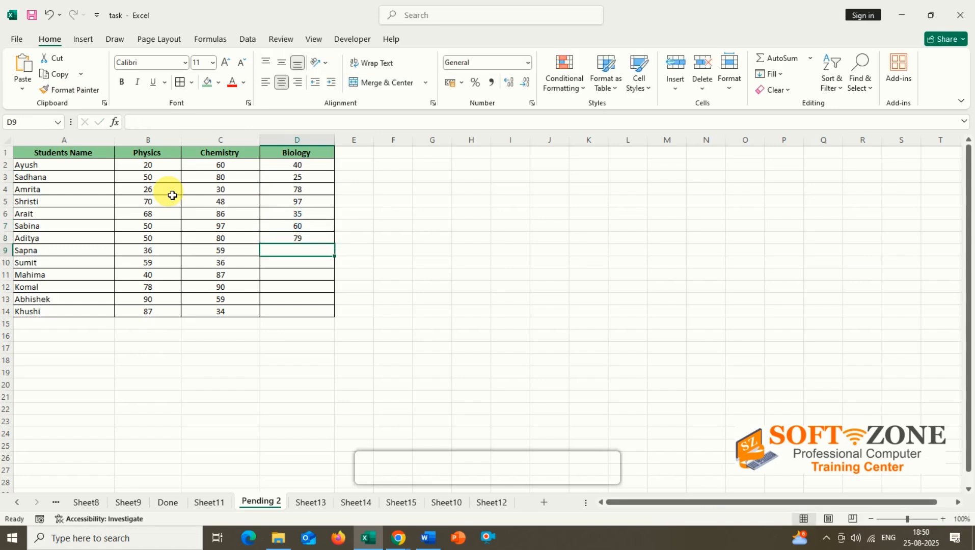
Step: Continue the Biology column with the marks 90, 80, 43 and 79 in cells D9 to D12
{"action": "type", "text": "90"}
{"action": "key", "text": "Return"}
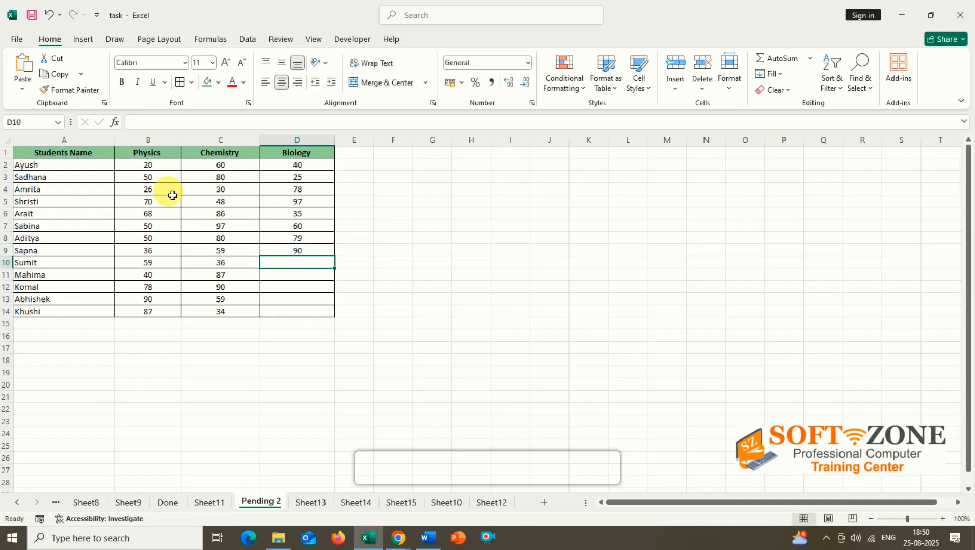
{"action": "type", "text": "80"}
{"action": "key", "text": "Return"}
{"action": "type", "text": "43"}
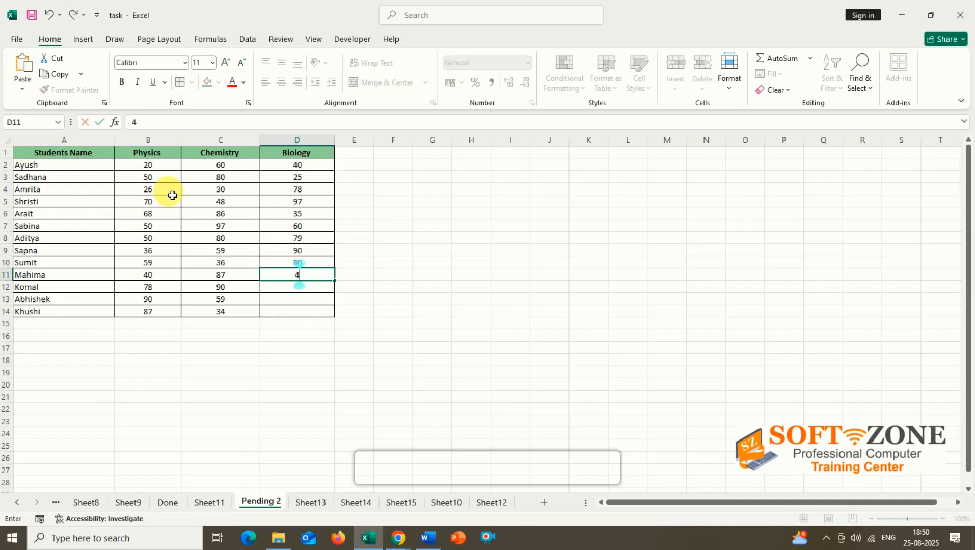
{"action": "key", "text": "Return"}
{"action": "type", "text": "79"}
{"action": "key", "text": "Return"}
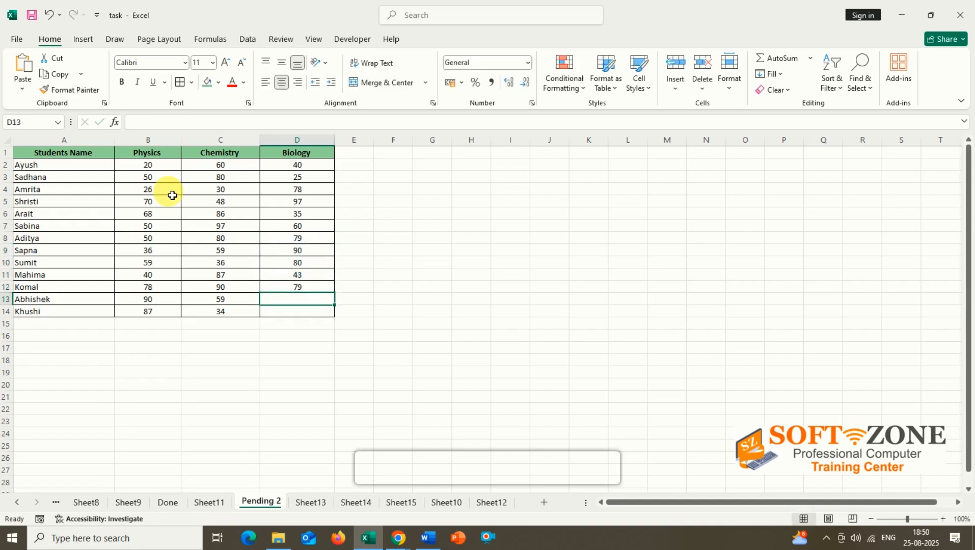
Step: Complete the Biology column with the marks 35 and 78 in cells D13 and D14
{"action": "type", "text": "35"}
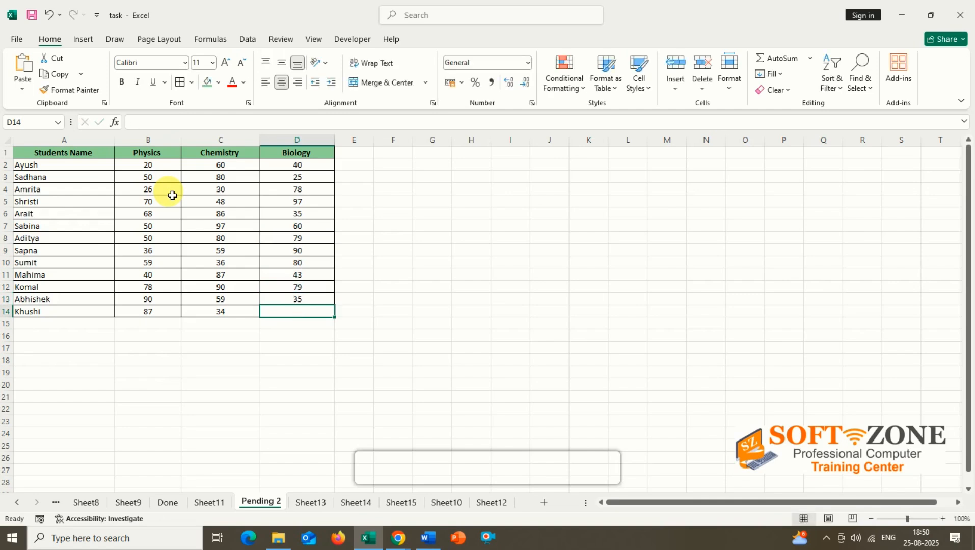
{"action": "type", "text": "78"}
{"action": "key", "text": "Return"}
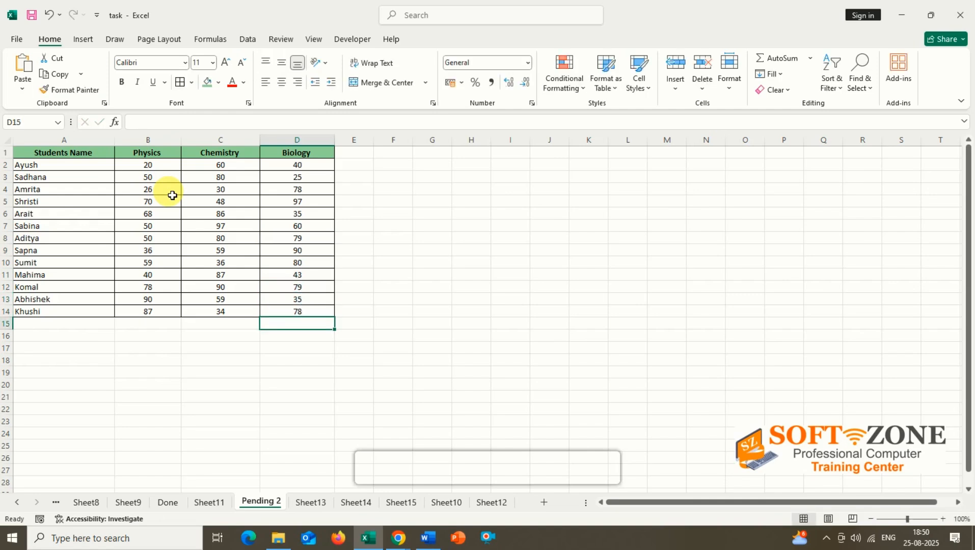
{"action": "left_click", "coordinate": [423, 299]}
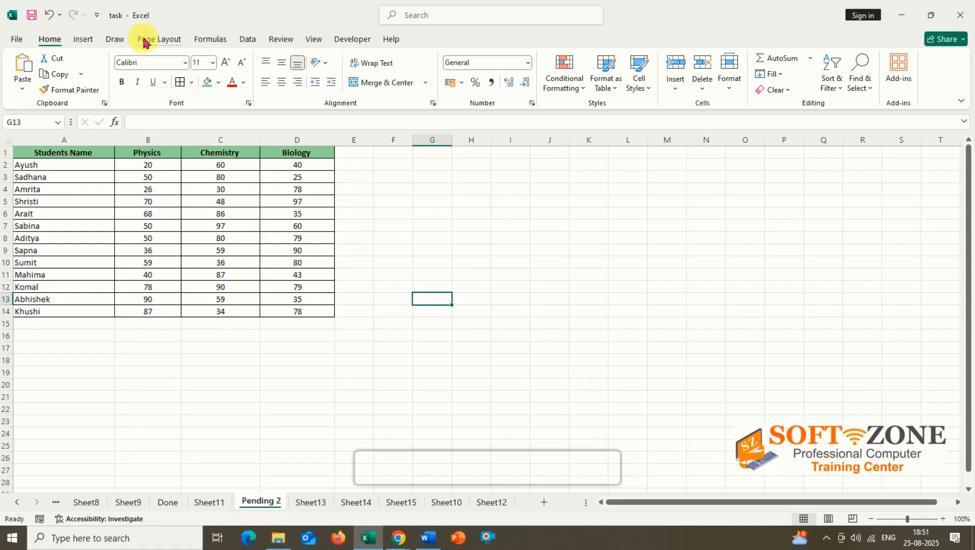
Step: Insert a 3-D pie chart from the student names and marks in the range A2:D14
{"action": "left_click", "coordinate": [81, 42]}
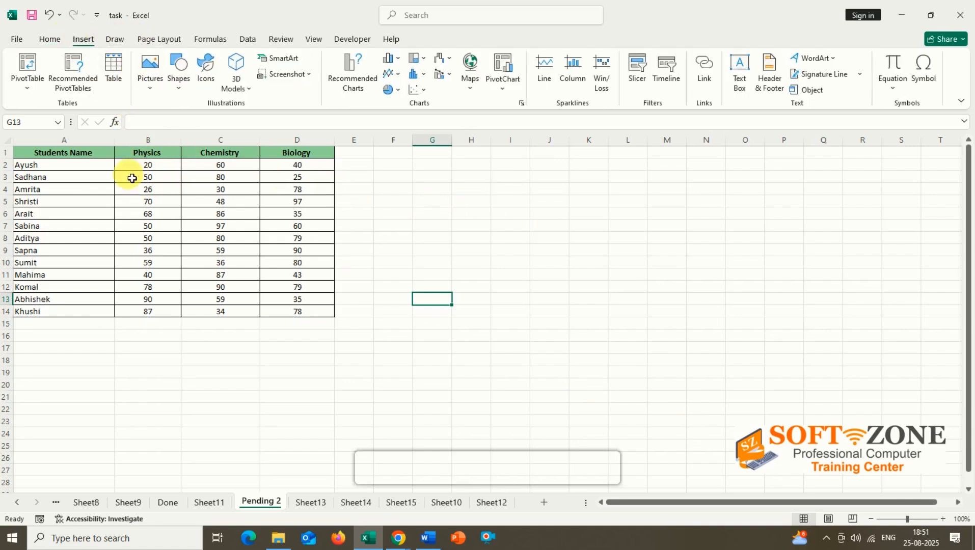
{"action": "left_click_drag", "start_coordinate": [73, 172], "coordinate": [313, 325]}
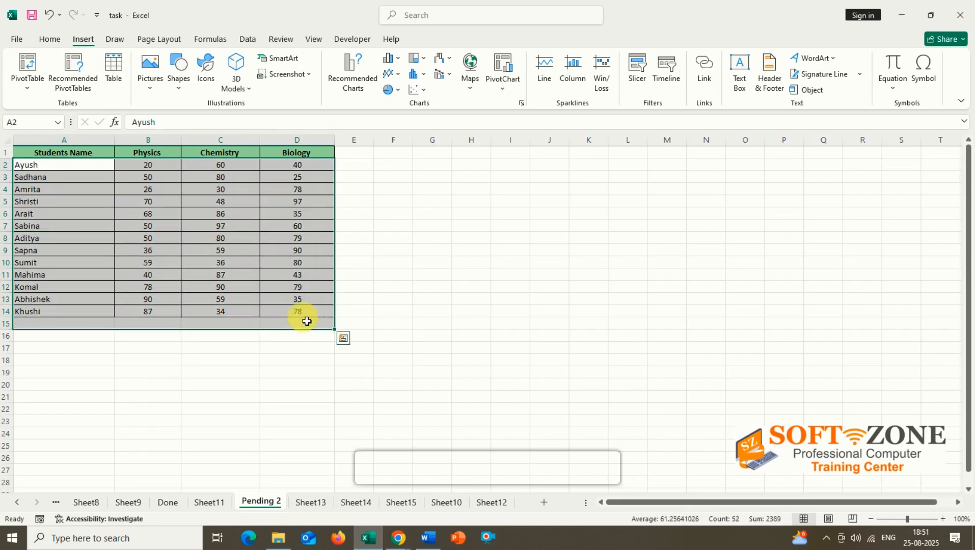
{"action": "left_click_drag", "start_coordinate": [77, 167], "coordinate": [315, 316]}
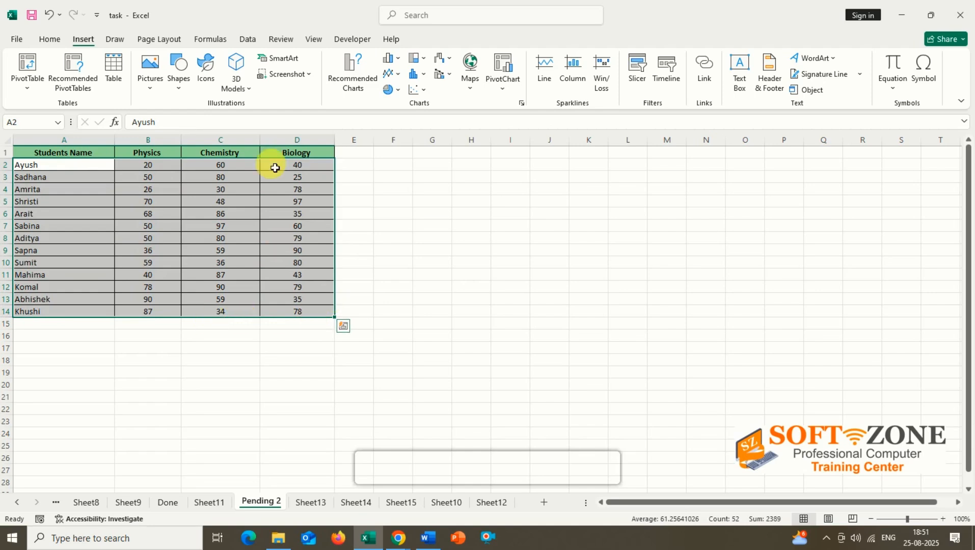
{"action": "left_click", "coordinate": [390, 90]}
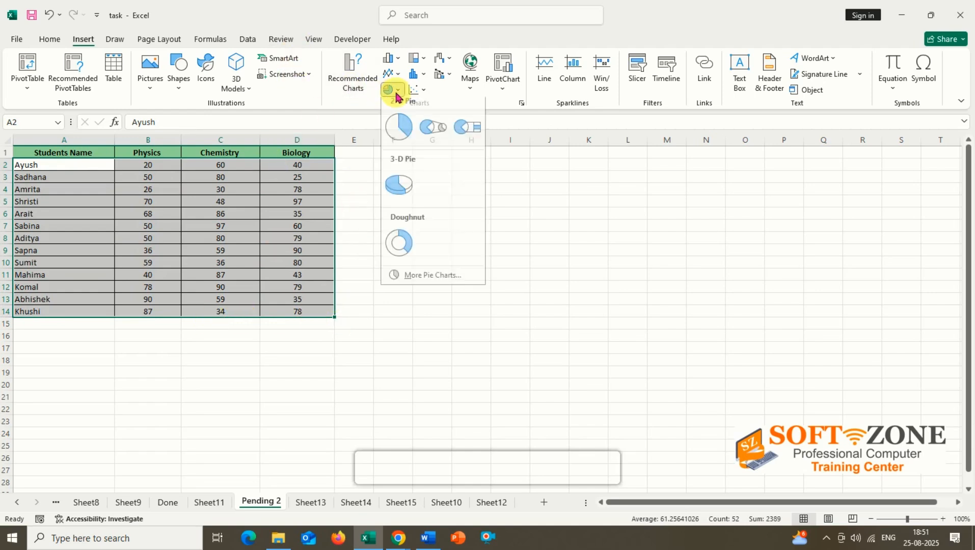
{"action": "left_click", "coordinate": [395, 187]}
Step: Place the pie chart directly beside the marks table and apply the third chart style, with dark percentage labels and a grey background
{"action": "left_click_drag", "start_coordinate": [572, 248], "coordinate": [570, 177]}
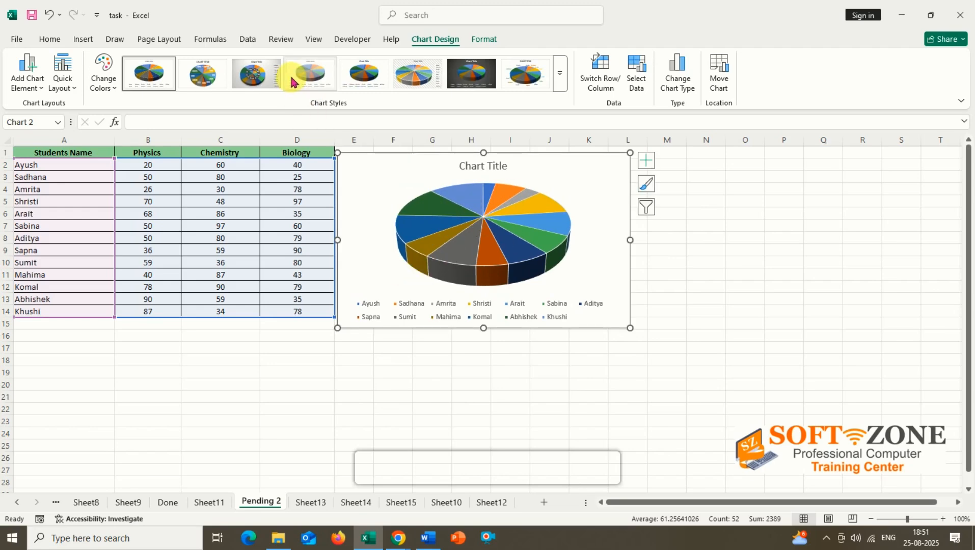
{"action": "left_click", "coordinate": [259, 74]}
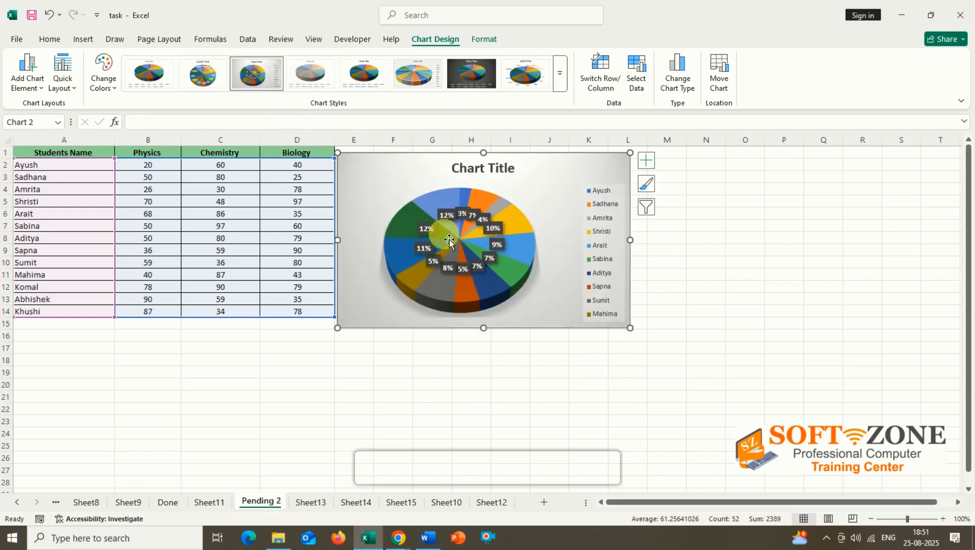
Step: Examine the pie chart's slices and percentage labels against the marks in the table
{"action": "left_click", "coordinate": [237, 255]}
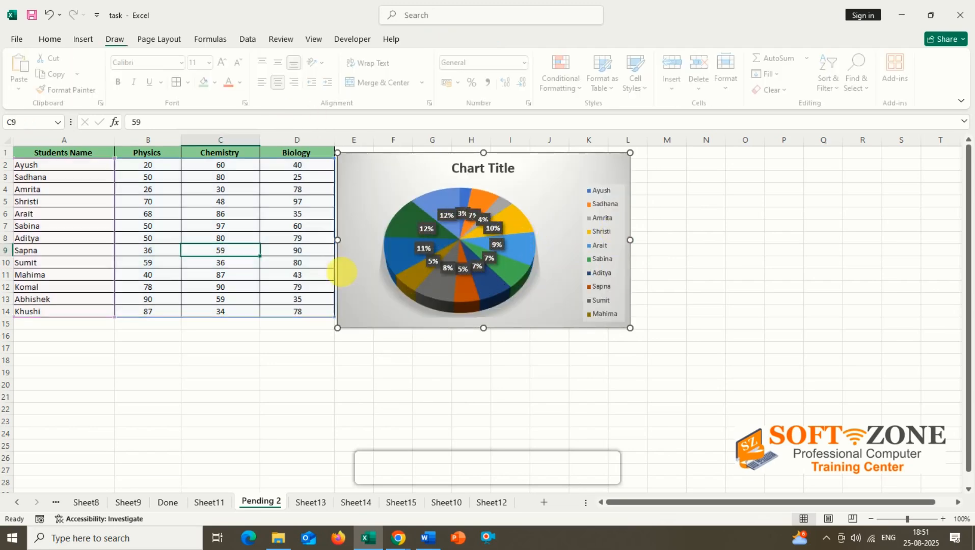
{"action": "left_click", "coordinate": [316, 264]}
{"action": "left_click", "coordinate": [304, 213]}
{"action": "left_click", "coordinate": [478, 248]}
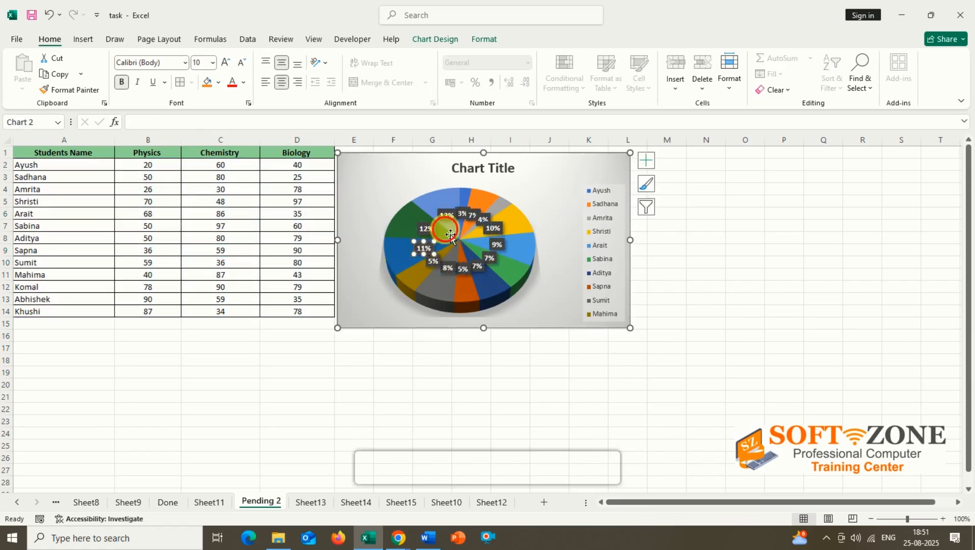
{"action": "left_click", "coordinate": [499, 247]}
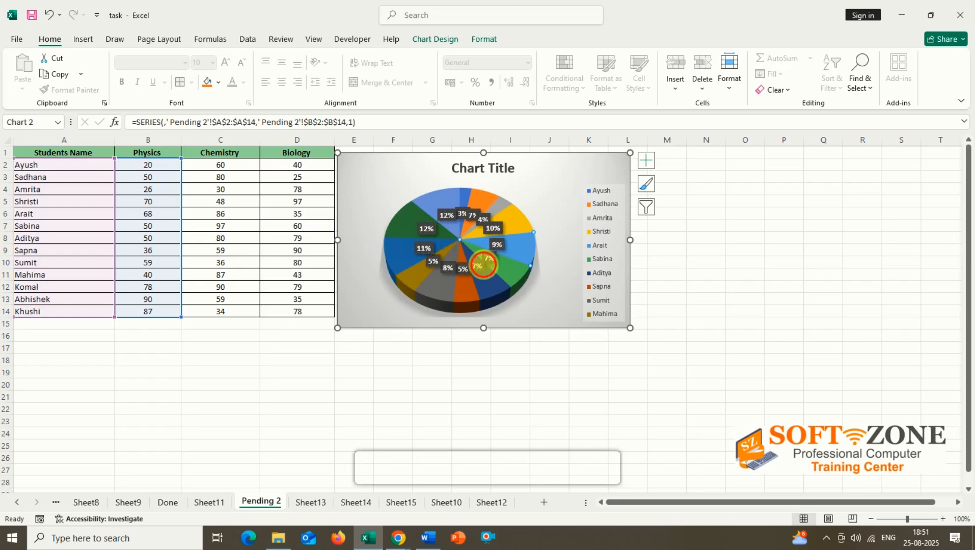
{"action": "left_click", "coordinate": [483, 265]}
{"action": "left_click", "coordinate": [439, 354]}
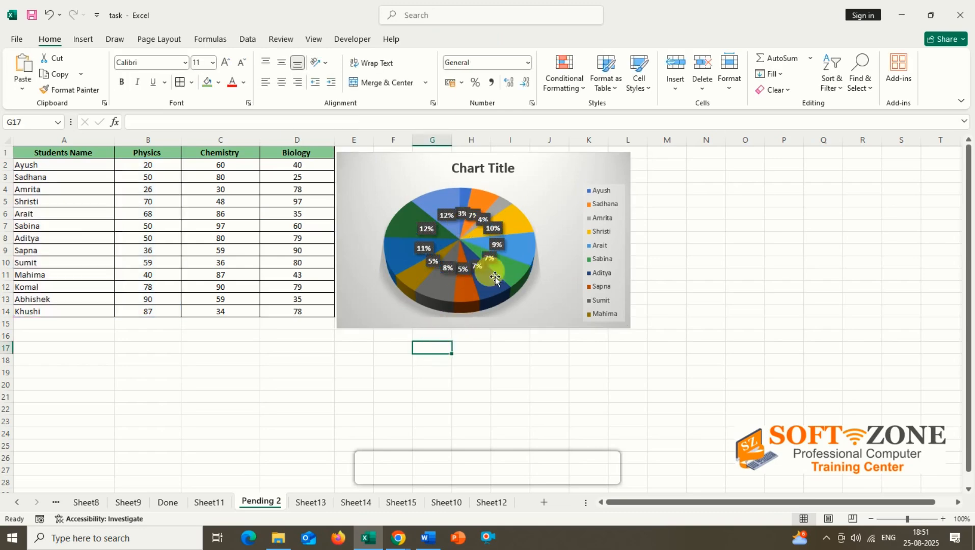
{"action": "left_click", "coordinate": [716, 284]}
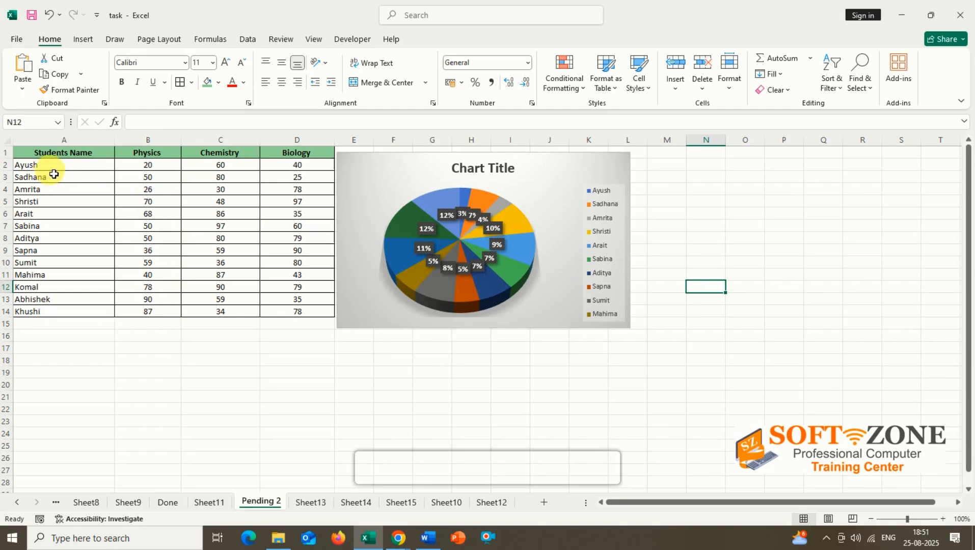
Step: Insert a 2-D stacked column chart from the student names and marks in A2:D14 and place it directly beside the pie chart
{"action": "left_click_drag", "start_coordinate": [51, 165], "coordinate": [298, 315]}
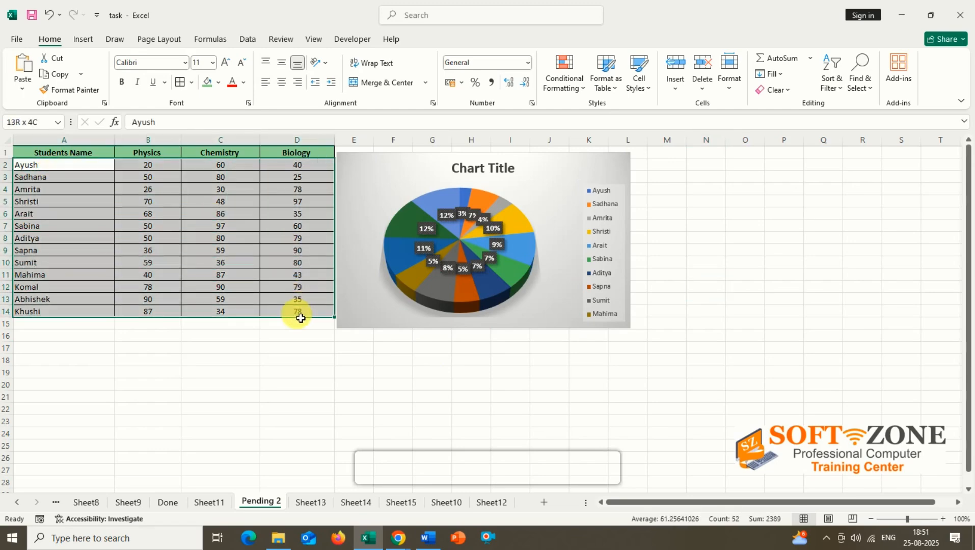
{"action": "left_click", "coordinate": [84, 39]}
{"action": "left_click", "coordinate": [389, 59]}
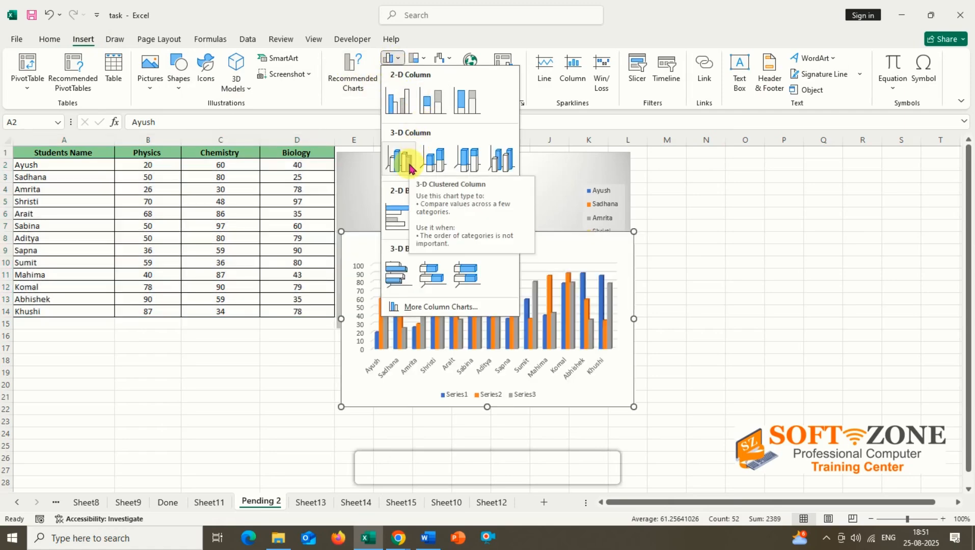
{"action": "left_click", "coordinate": [431, 103]}
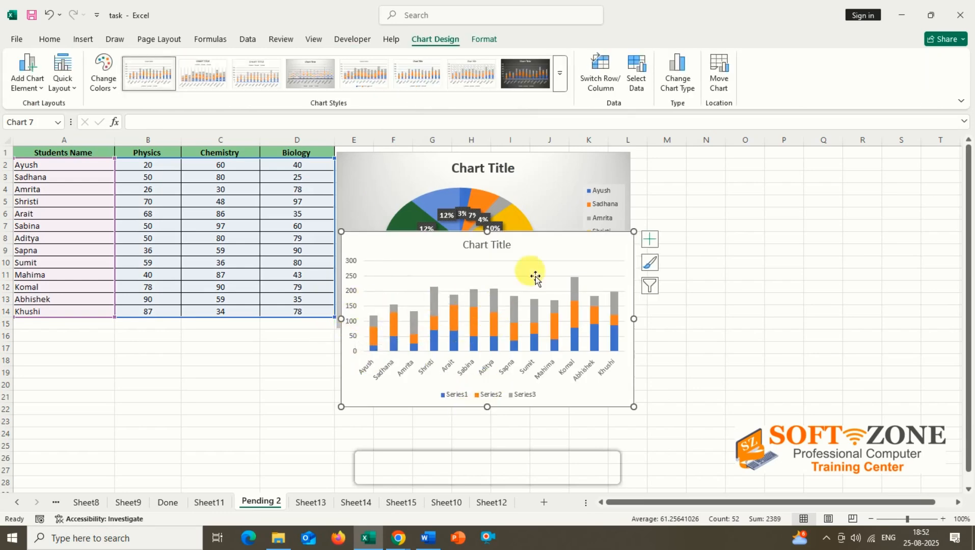
{"action": "left_click_drag", "start_coordinate": [543, 256], "coordinate": [842, 182]}
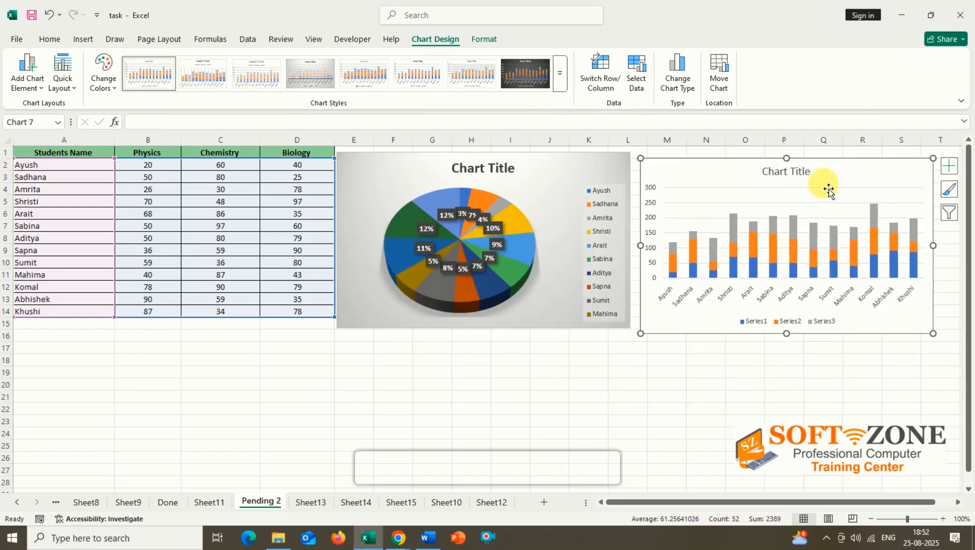
{"action": "left_click", "coordinate": [591, 420]}
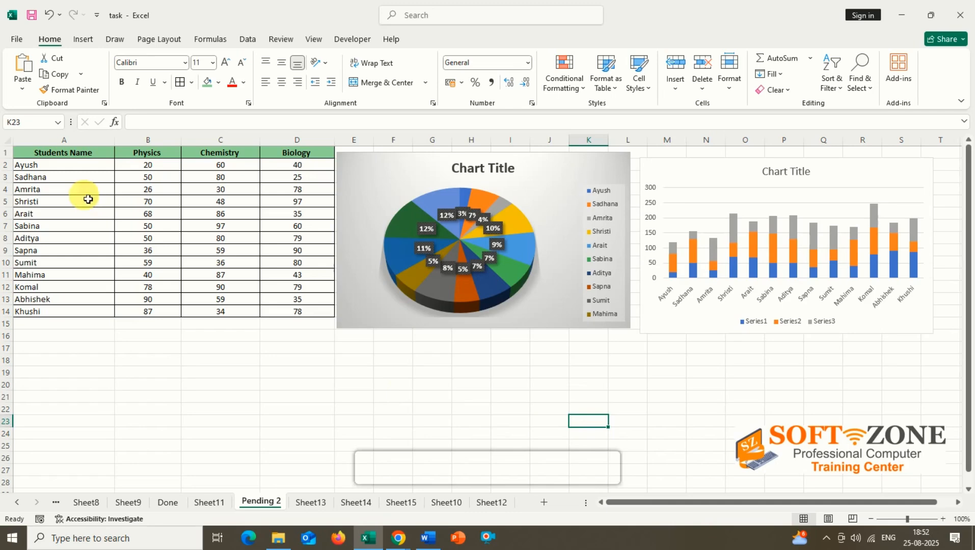
Step: Insert a basic 2-D line chart from the student names and marks in the range A2:D15
{"action": "left_click_drag", "start_coordinate": [68, 164], "coordinate": [306, 326]}
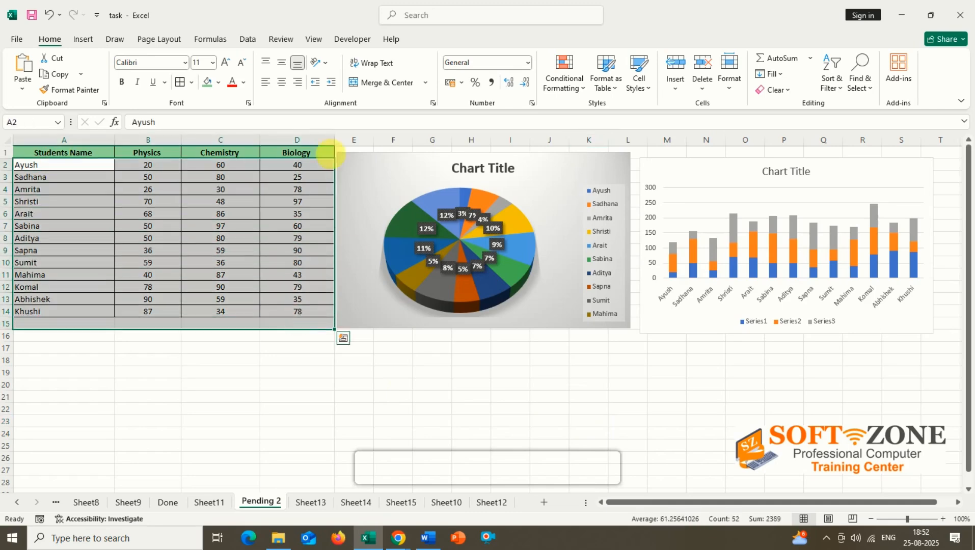
{"action": "left_click", "coordinate": [90, 40]}
{"action": "left_click", "coordinate": [390, 76]}
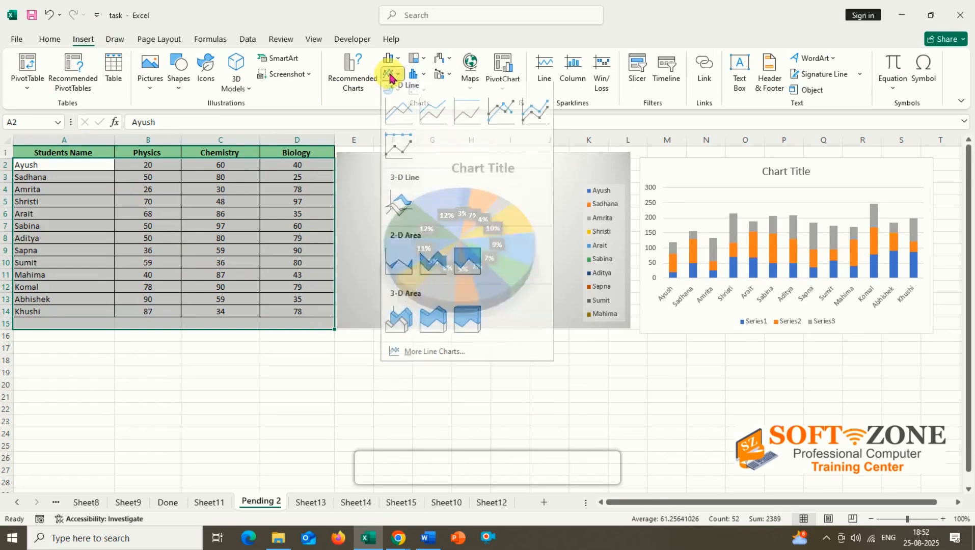
{"action": "left_click", "coordinate": [399, 116]}
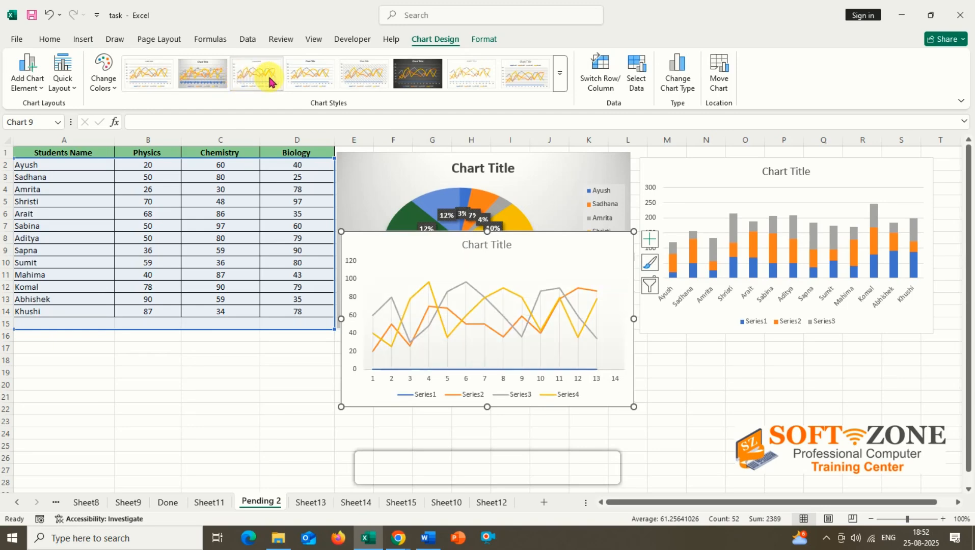
Step: Apply the sixth chart style, with a dark background, to the line chart and place it directly below the pie chart
{"action": "left_click", "coordinate": [316, 73]}
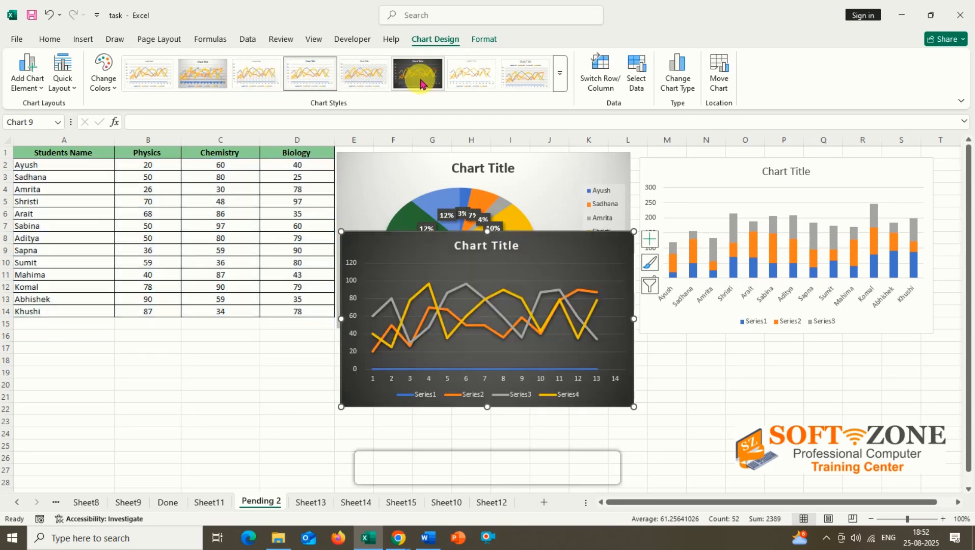
{"action": "left_click", "coordinate": [419, 82]}
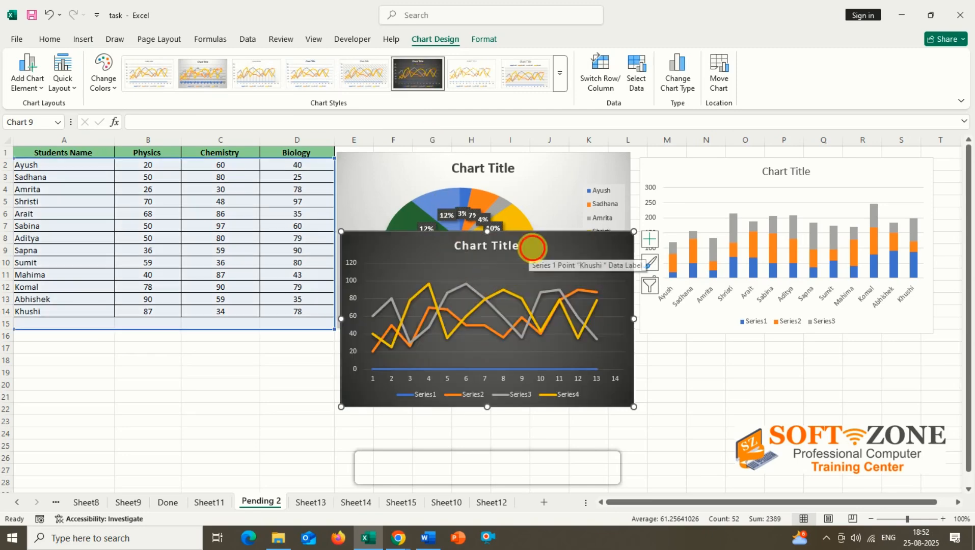
{"action": "mouse_move", "coordinate": [537, 268]}
{"action": "left_mouse_down"}
{"action": "mouse_move", "coordinate": [522, 299]}
{"action": "mouse_move", "coordinate": [540, 333]}
{"action": "mouse_move", "coordinate": [529, 343]}
{"action": "mouse_move", "coordinate": [537, 353]}
{"action": "mouse_move", "coordinate": [534, 344]}
{"action": "left_mouse_up"}
{"action": "left_click", "coordinate": [277, 396]}
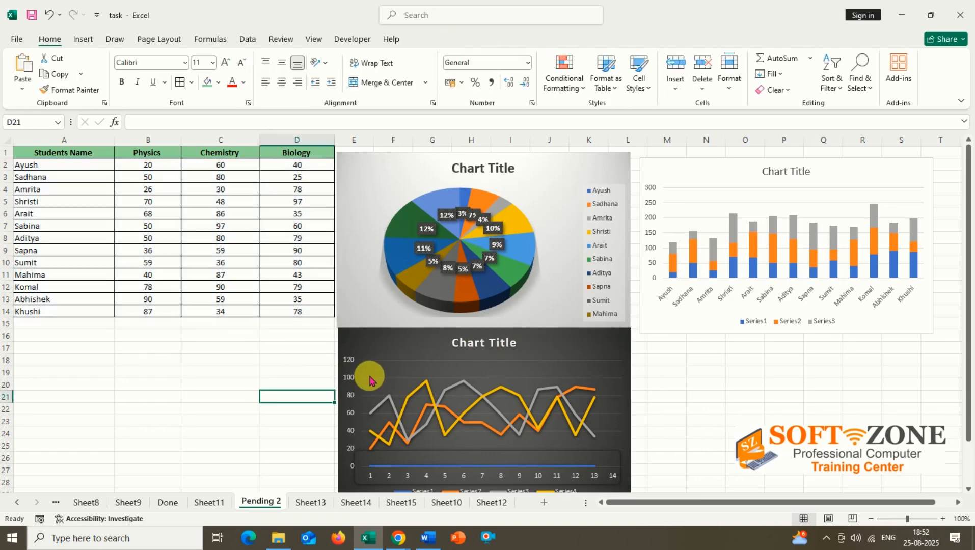